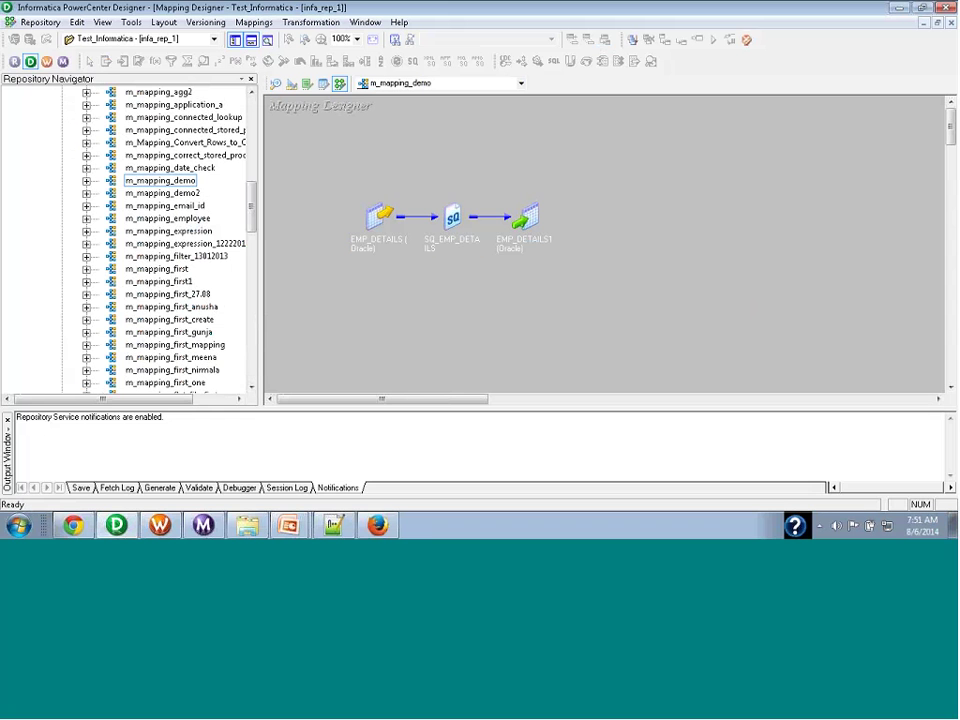
- Examine the EMP_DETAILS source, its source qualifier and the EMP_DETAILS1 target in the m_mapping_demo mapping
{"action": "left_click_drag", "start_coordinate": [336, 165], "coordinate": [411, 300]}
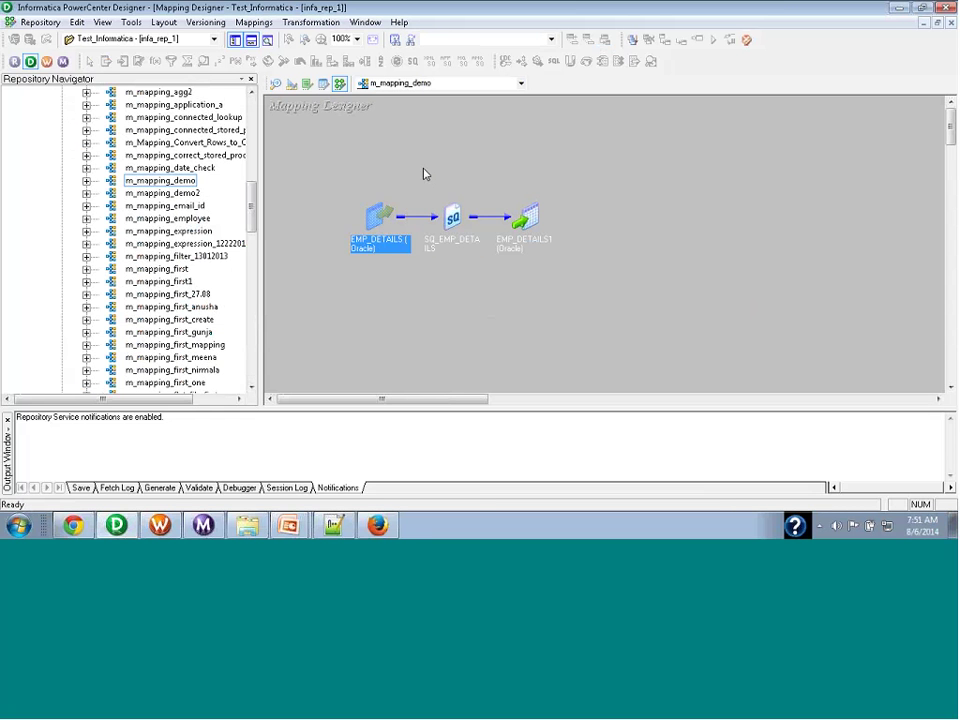
{"action": "left_click_drag", "start_coordinate": [423, 170], "coordinate": [480, 322]}
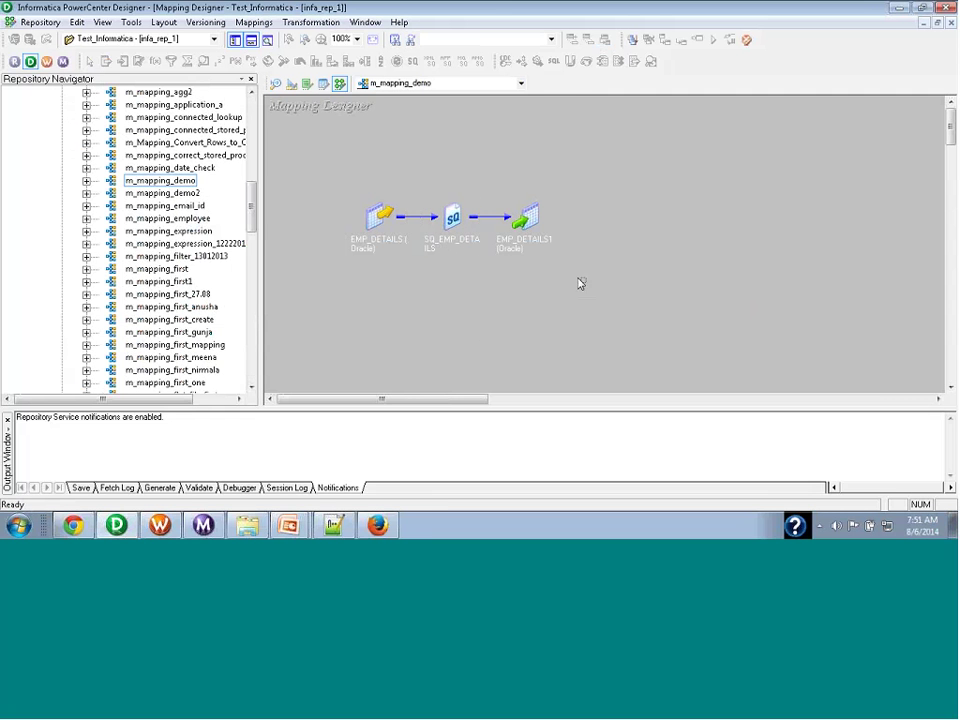
{"action": "left_click_drag", "start_coordinate": [581, 281], "coordinate": [476, 171]}
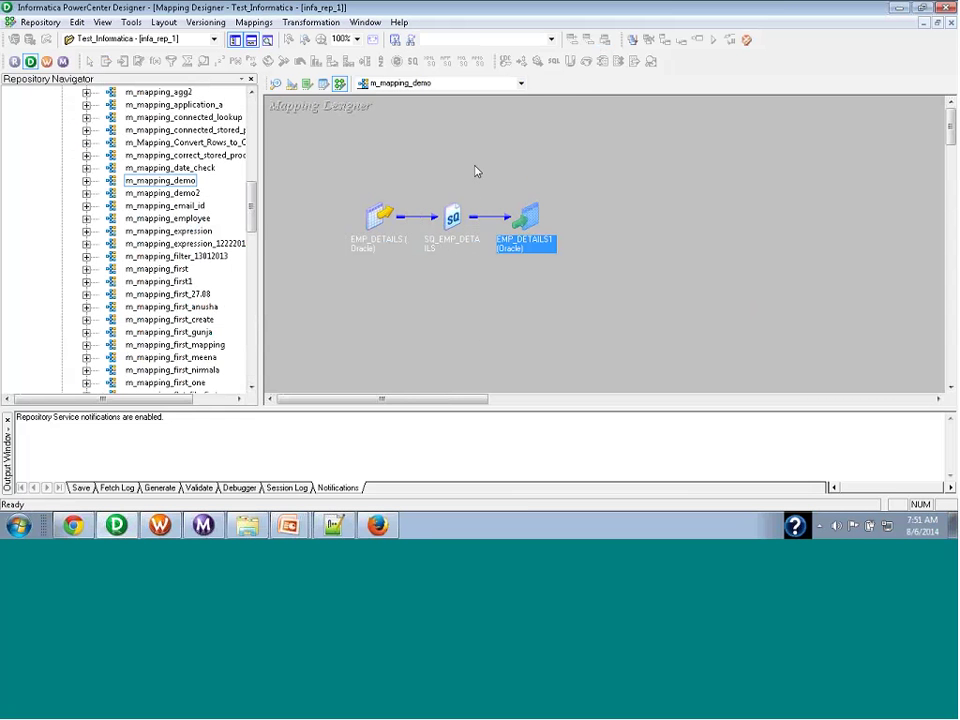
{"action": "left_click_drag", "start_coordinate": [306, 169], "coordinate": [418, 344]}
{"action": "left_click_drag", "start_coordinate": [419, 142], "coordinate": [486, 378]}
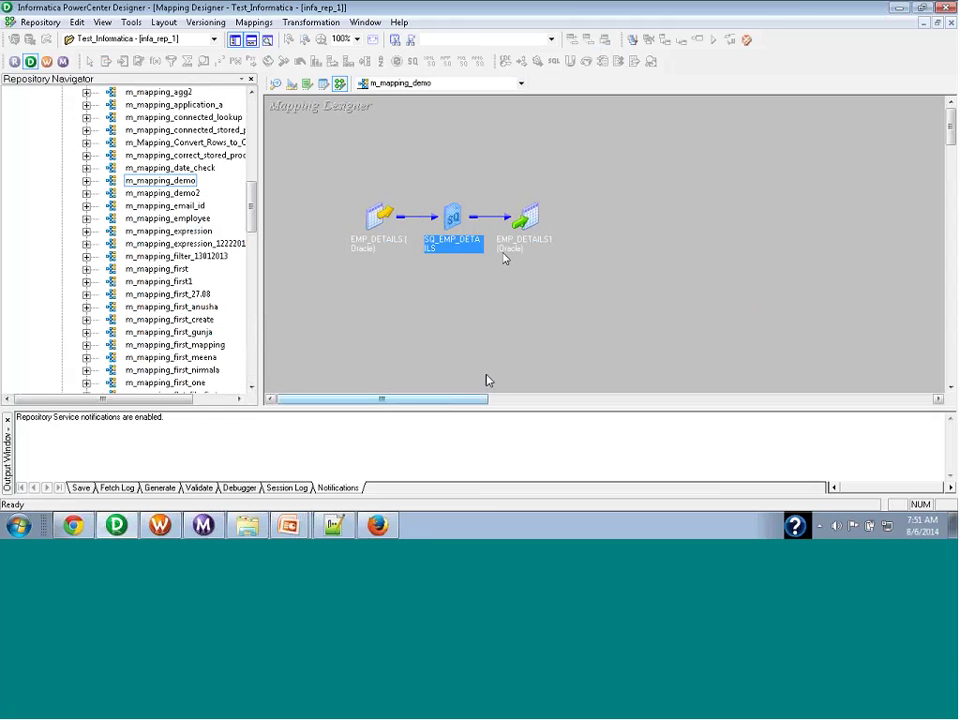
{"action": "left_click", "coordinate": [509, 160]}
{"action": "left_click_drag", "start_coordinate": [508, 155], "coordinate": [563, 369]}
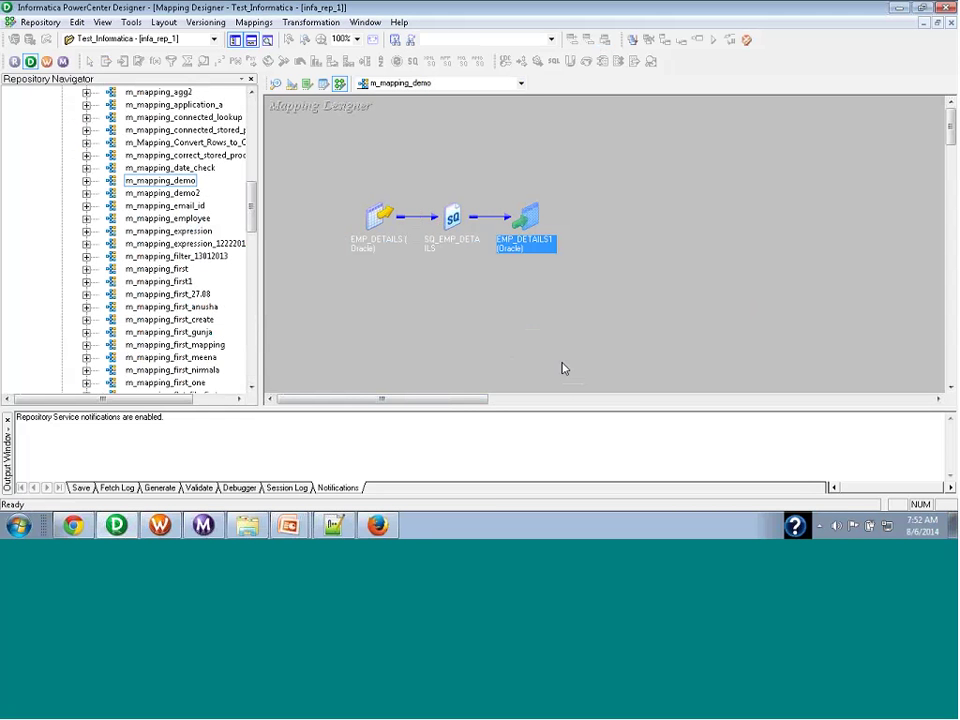
{"action": "left_click", "coordinate": [565, 270]}
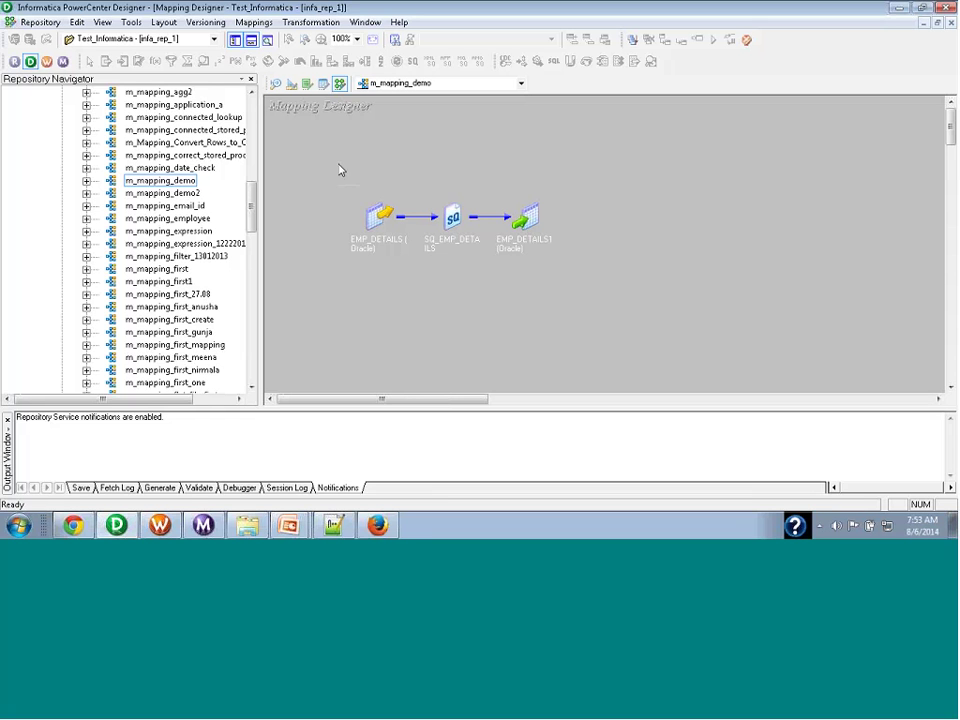
{"action": "left_click_drag", "start_coordinate": [340, 170], "coordinate": [422, 289]}
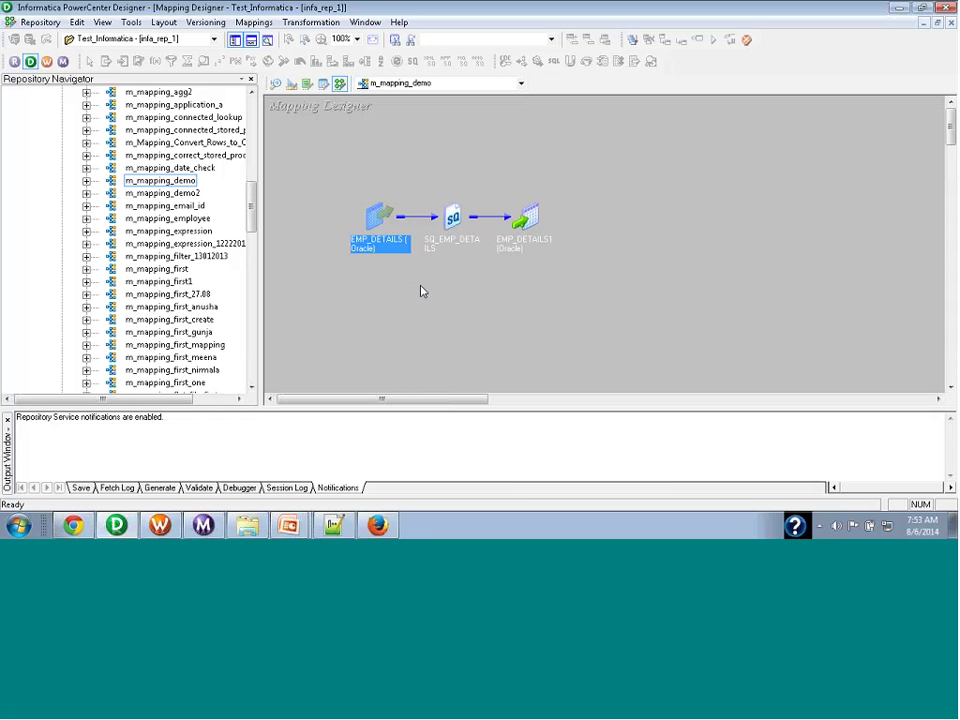
{"action": "left_click_drag", "start_coordinate": [429, 169], "coordinate": [470, 232]}
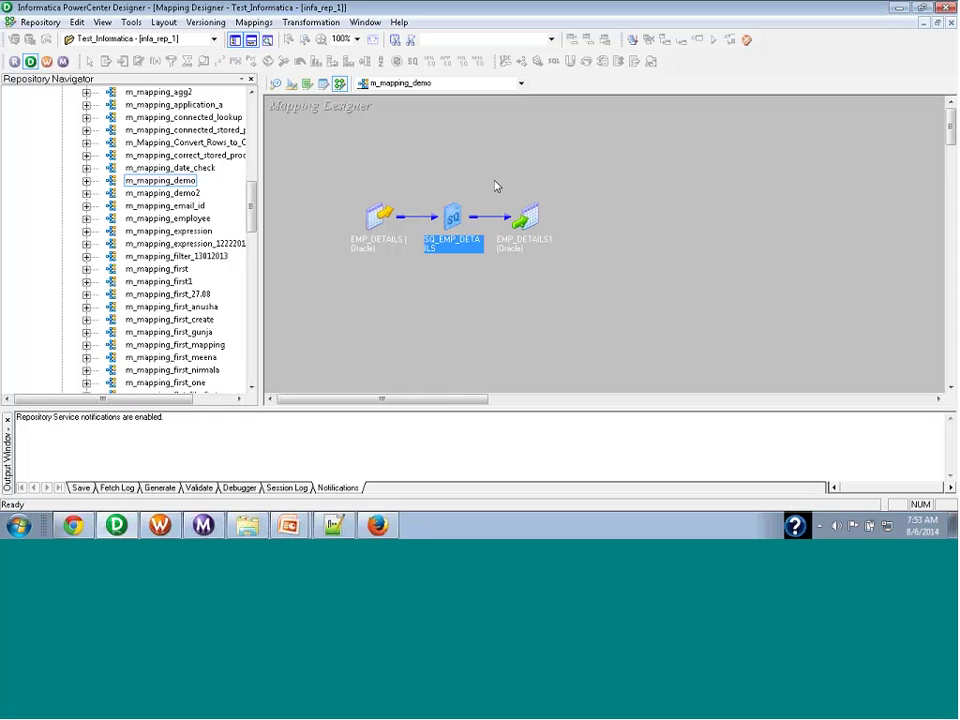
{"action": "left_click_drag", "start_coordinate": [494, 186], "coordinate": [546, 294]}
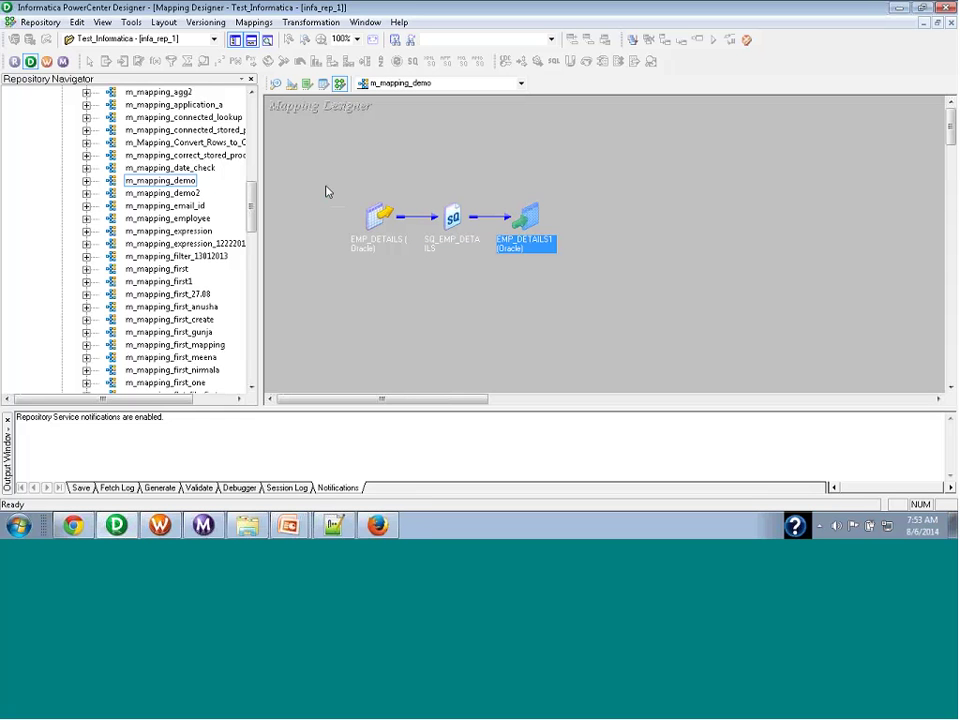
{"action": "left_click_drag", "start_coordinate": [328, 188], "coordinate": [407, 314]}
{"action": "left_click_drag", "start_coordinate": [424, 142], "coordinate": [477, 354]}
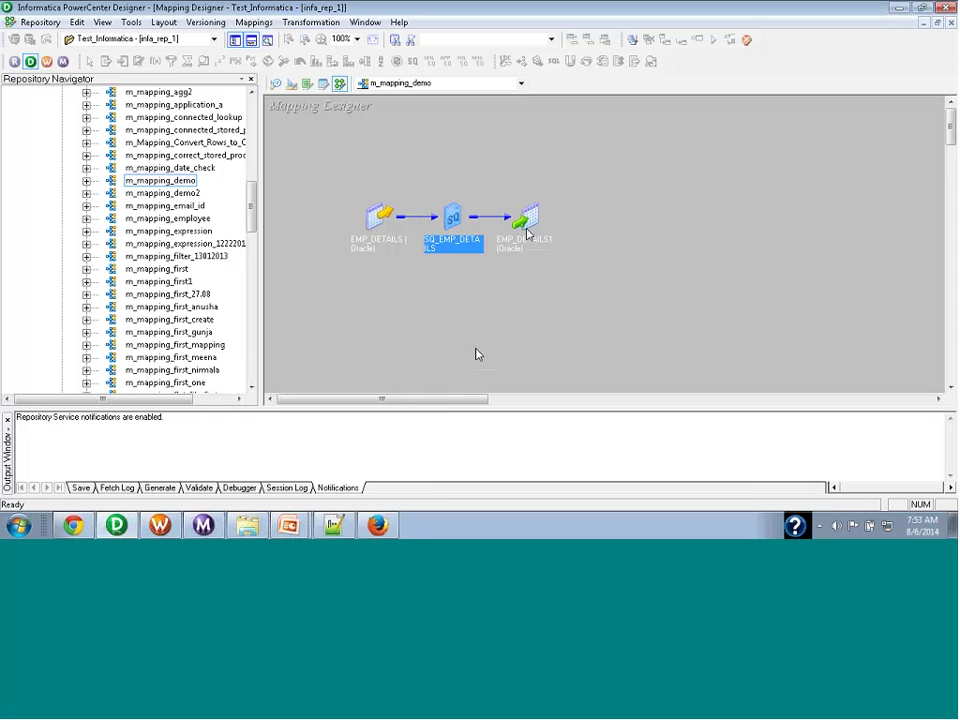
{"action": "left_click_drag", "start_coordinate": [506, 161], "coordinate": [555, 300]}
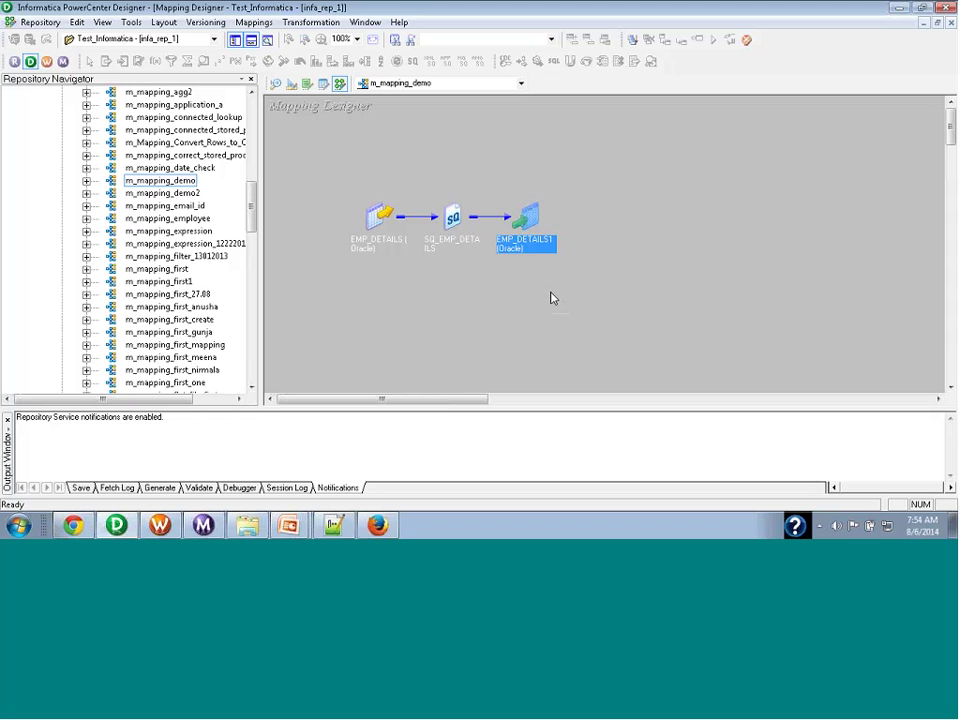
{"action": "left_click_drag", "start_coordinate": [336, 156], "coordinate": [575, 295]}
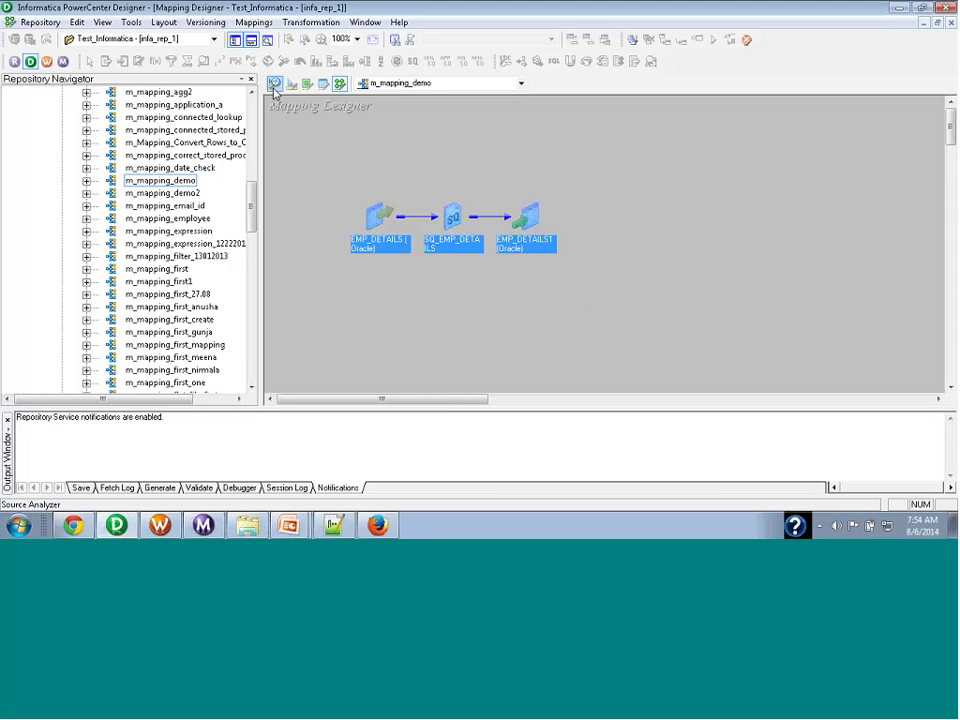
- View the Source Analyzer and Target Designer workspaces, returning to m_mapping_demo in the Mapping Designer
{"action": "left_click", "coordinate": [275, 86]}
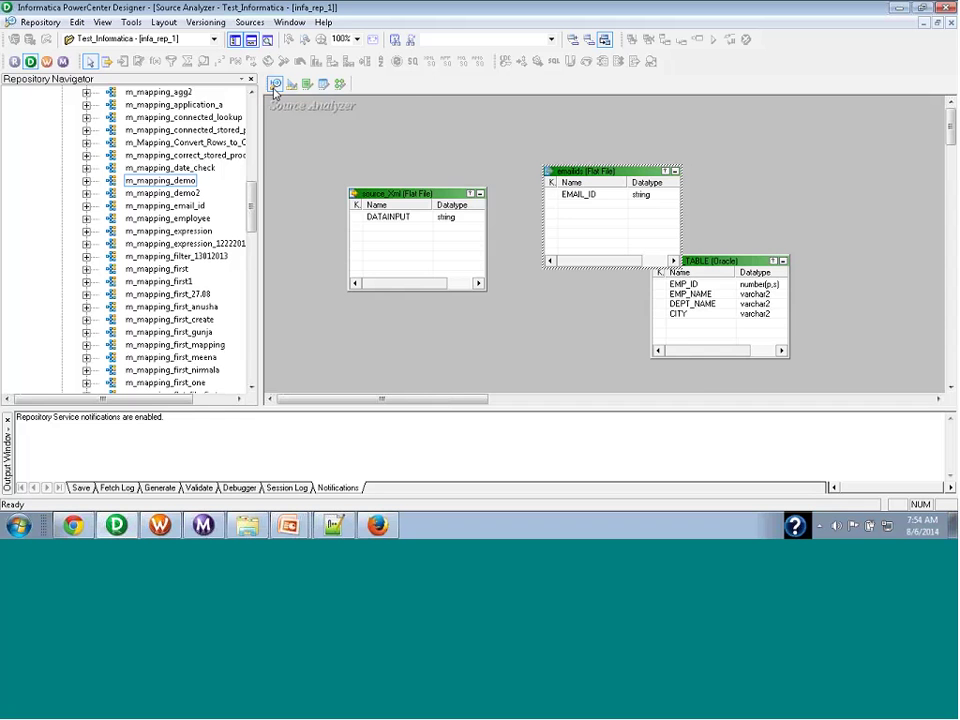
{"action": "left_click", "coordinate": [291, 85]}
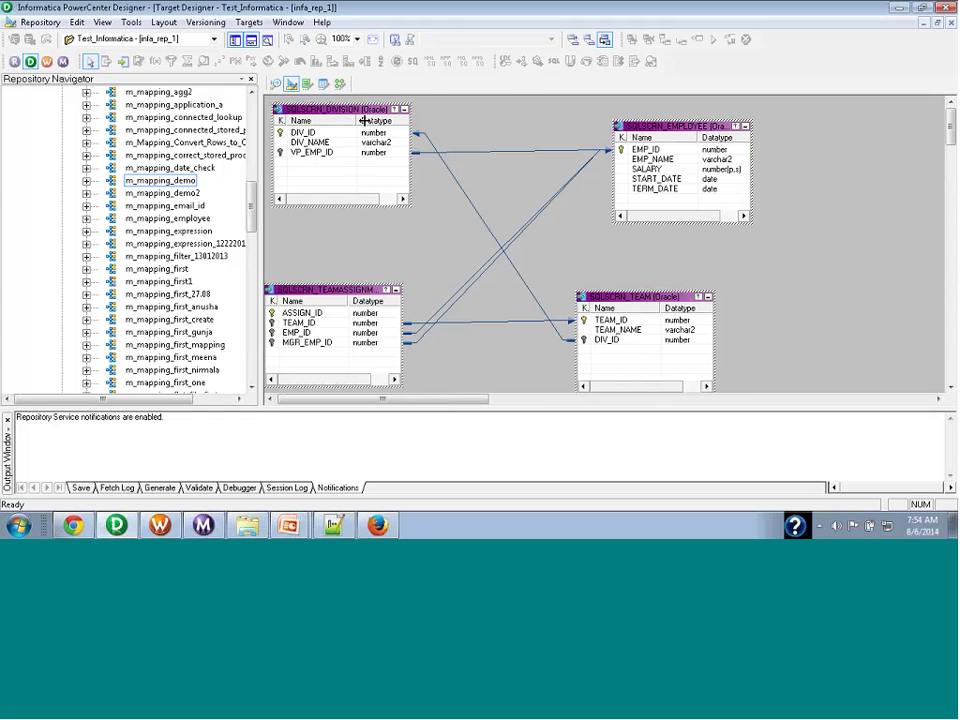
{"action": "left_click", "coordinate": [340, 85]}
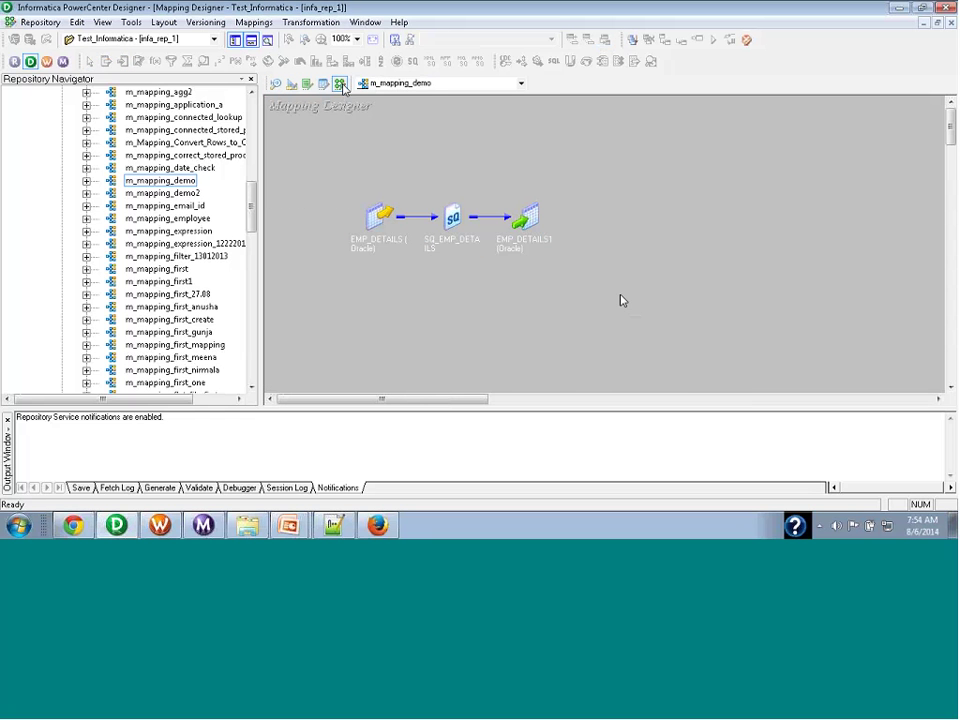
{"action": "left_click_drag", "start_coordinate": [631, 291], "coordinate": [313, 183]}
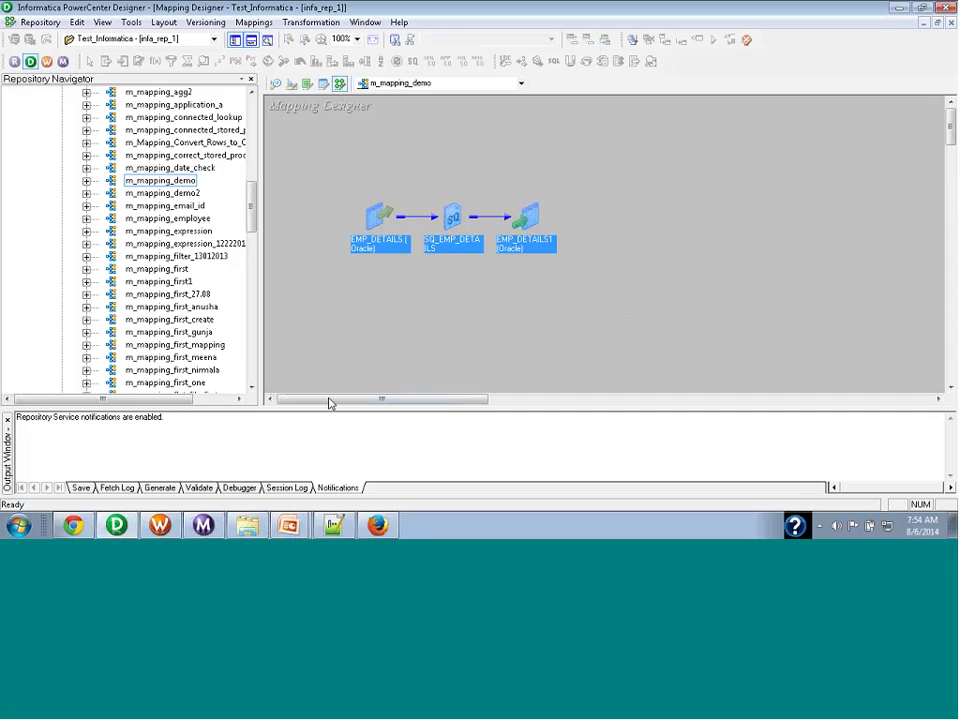
{"action": "mouse_move", "coordinate": [314, 518]}
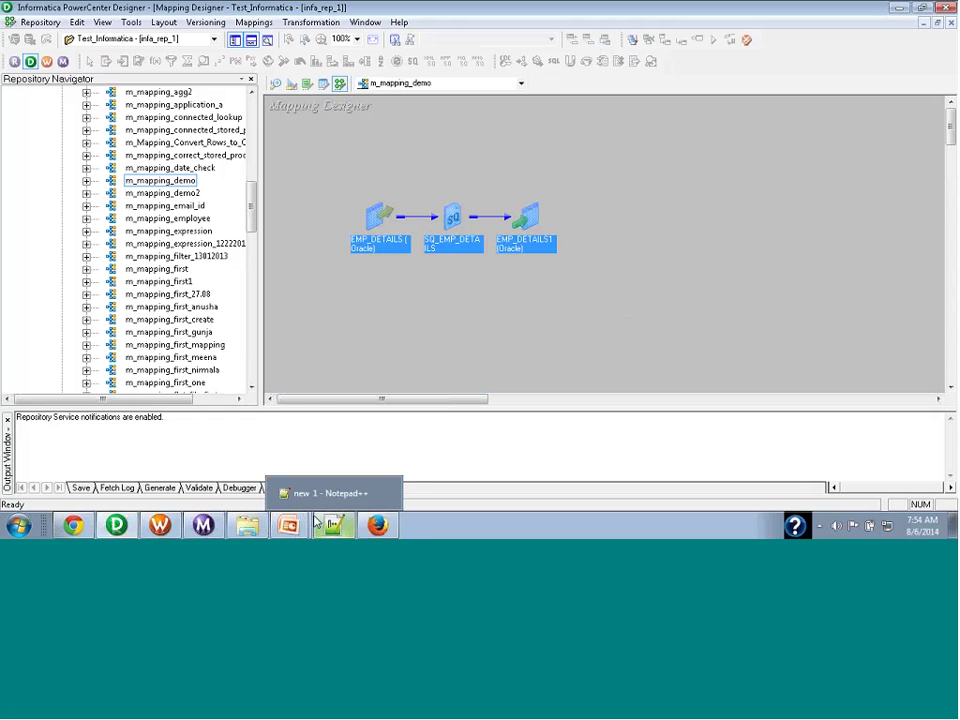
{"action": "left_click", "coordinate": [351, 326]}
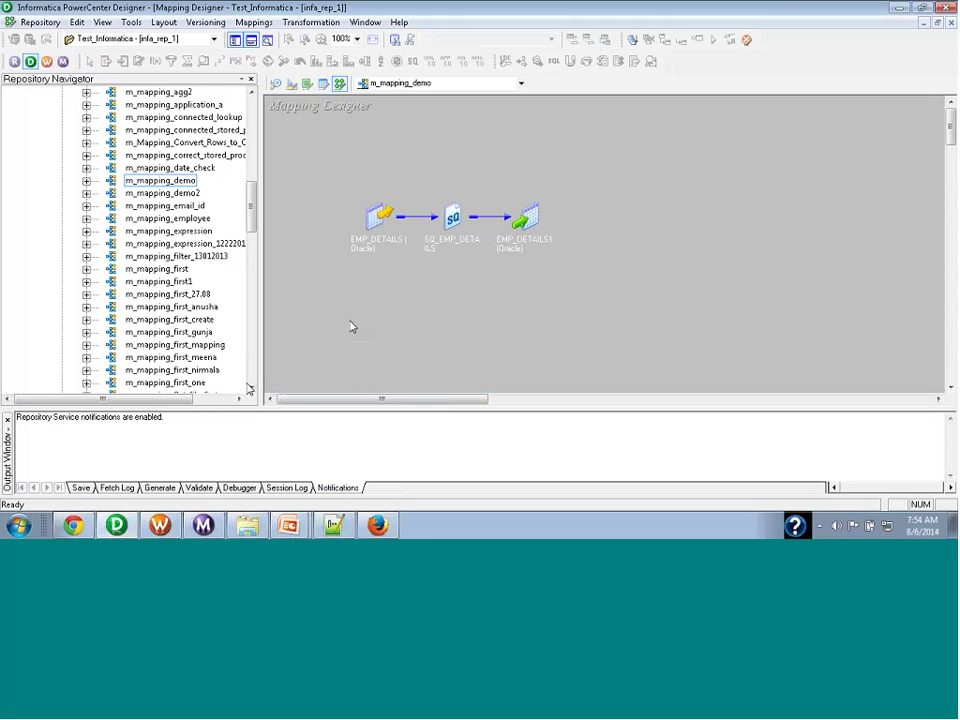
- Switch to PowerCenter Workflow Manager and view the Task Developer, returning to the Workflow Designer
{"action": "left_click", "coordinate": [120, 527]}
{"action": "left_click", "coordinate": [120, 527]}
{"action": "mouse_move", "coordinate": [160, 525]}
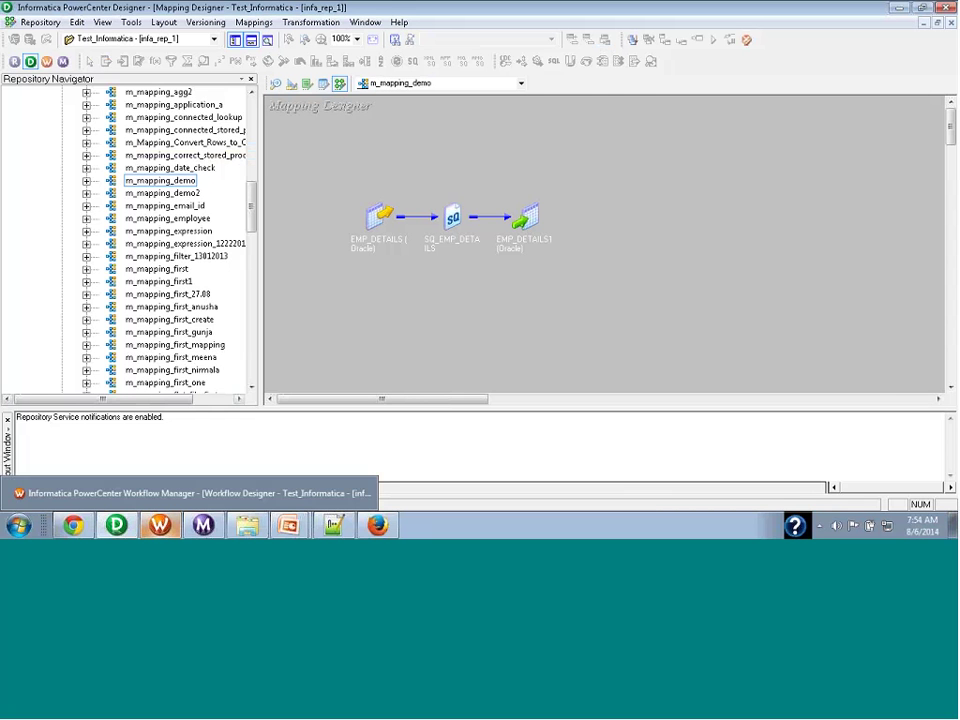
{"action": "left_click", "coordinate": [190, 493]}
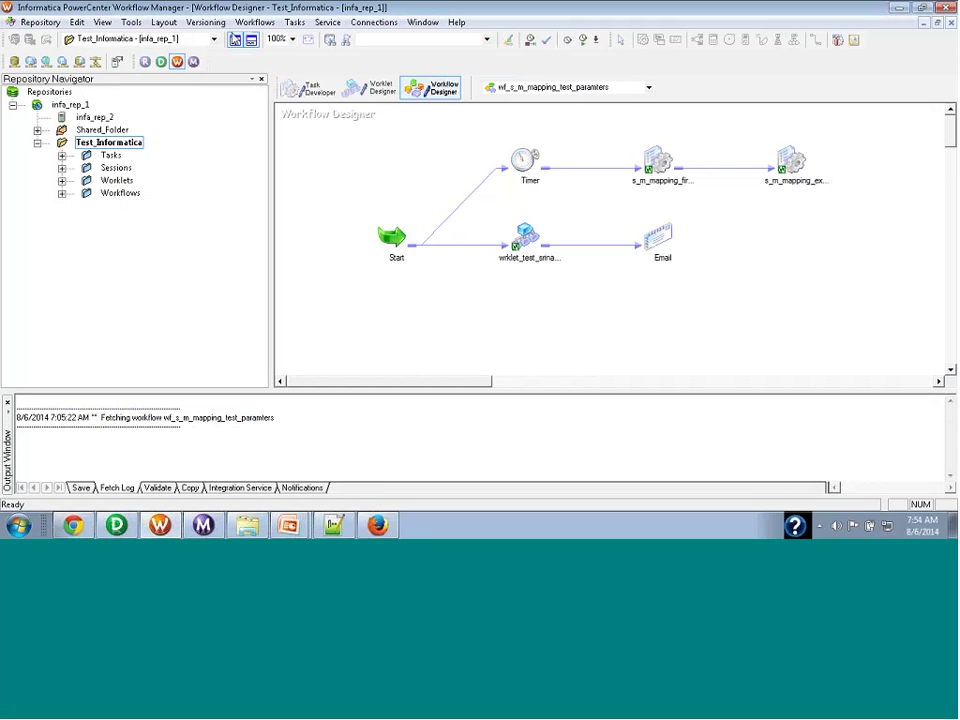
{"action": "left_click", "coordinate": [331, 92]}
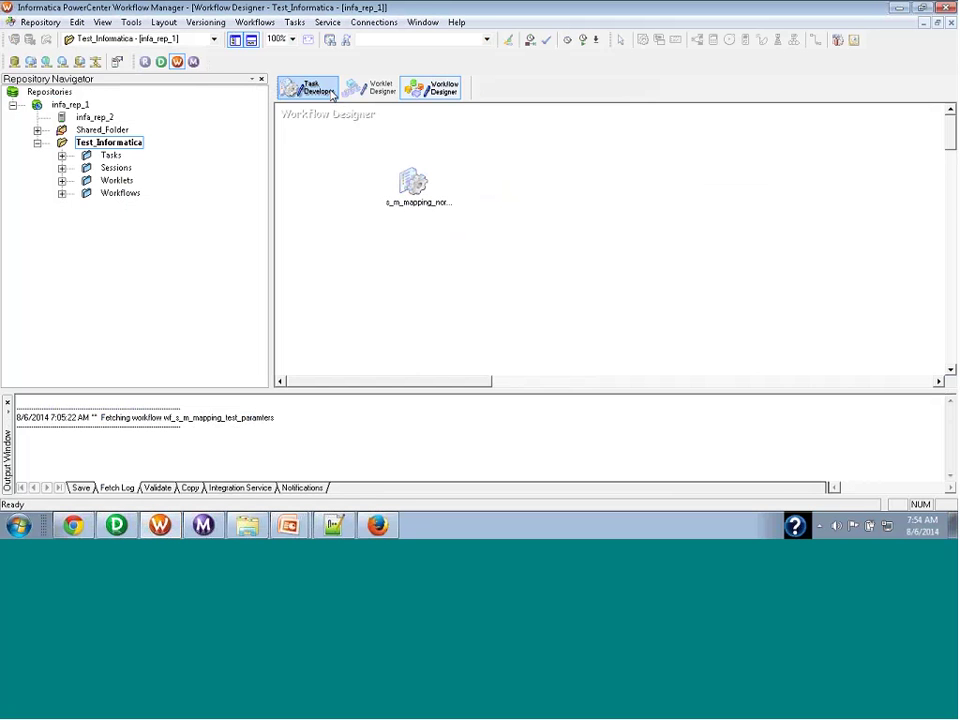
{"action": "left_click", "coordinate": [457, 100]}
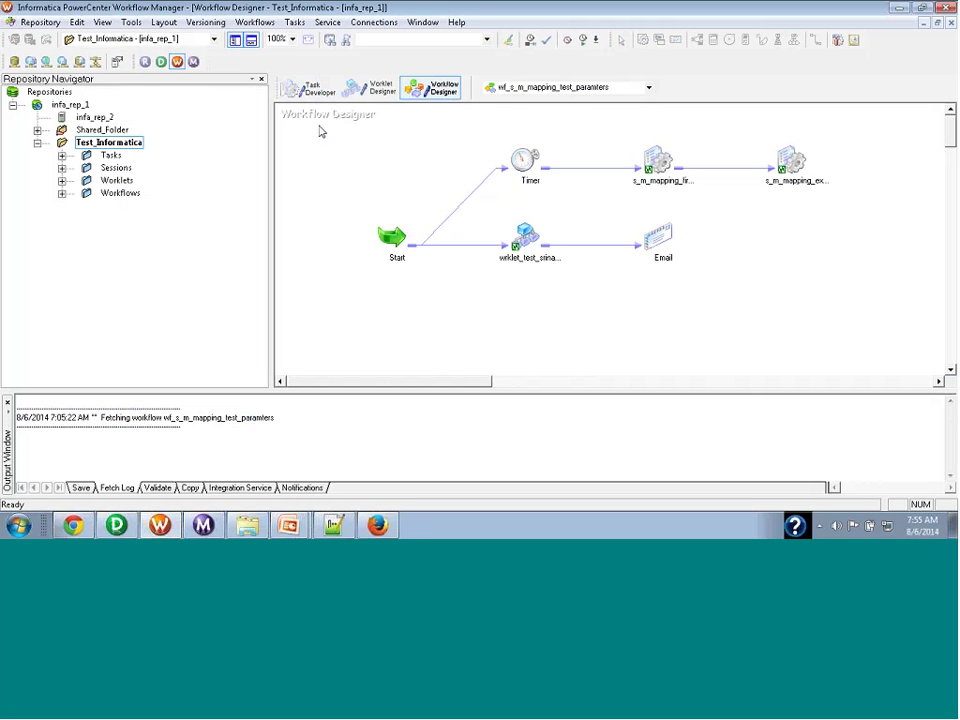
- Open the workflow wf_s_m_mapping_demo from the Test_Informatica folder in the Workflow Designer
{"action": "left_click", "coordinate": [58, 199]}
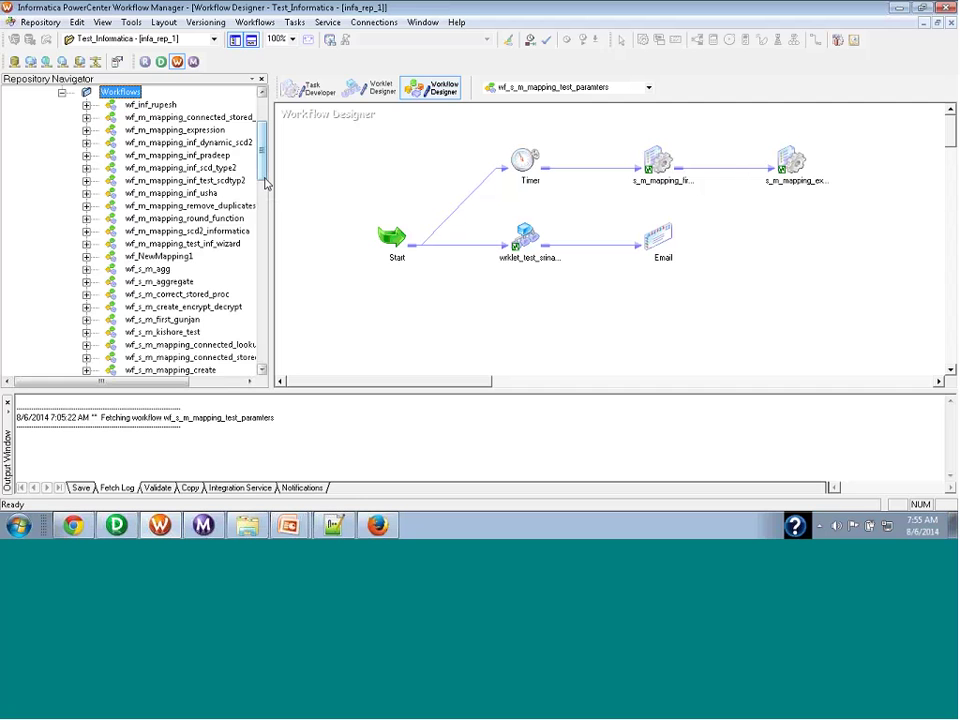
{"action": "left_click_drag", "start_coordinate": [266, 172], "coordinate": [271, 213]}
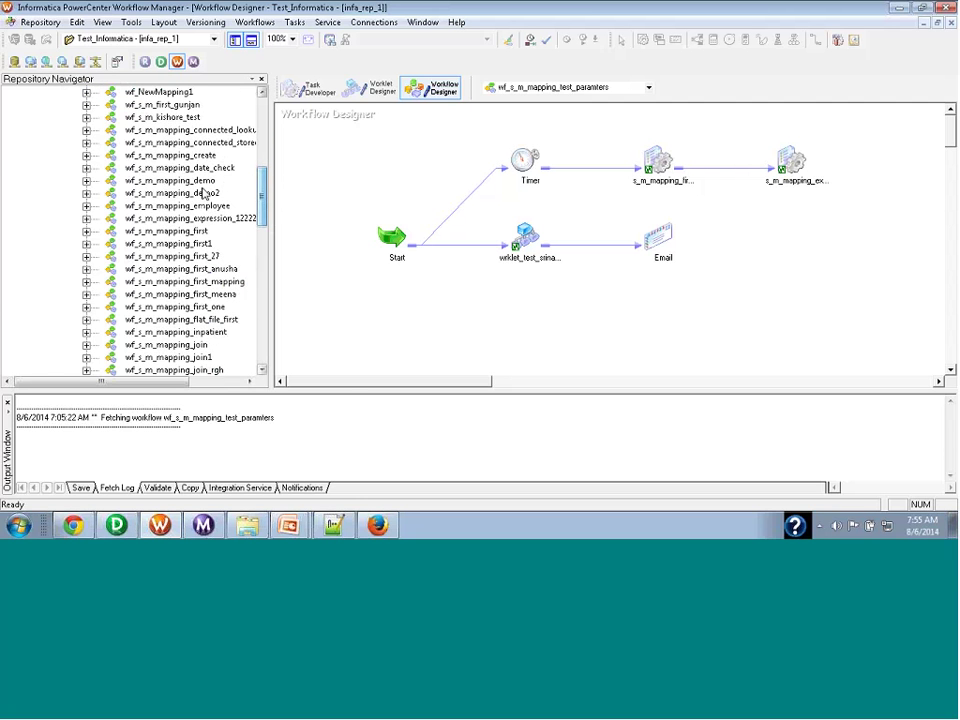
{"action": "right_click", "coordinate": [196, 183]}
{"action": "left_click", "coordinate": [240, 229]}
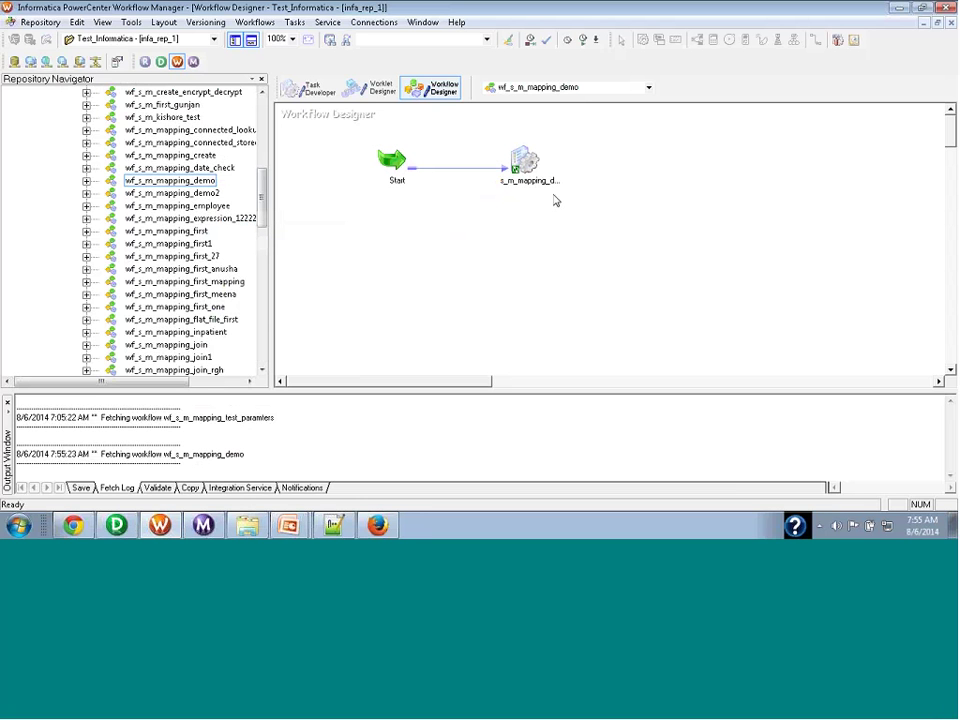
- Inspect the Start task and linked s_m_mapping_demo session, and start the workflow wf_s_m_mapping_demo
{"action": "left_click", "coordinate": [526, 171]}
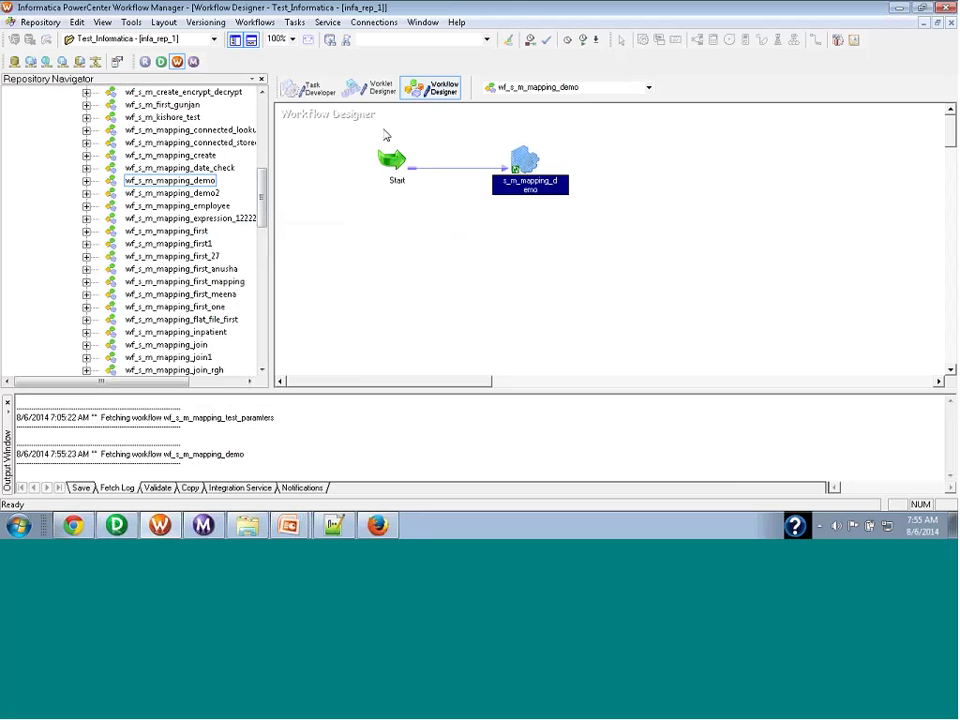
{"action": "left_click_drag", "start_coordinate": [352, 121], "coordinate": [600, 238]}
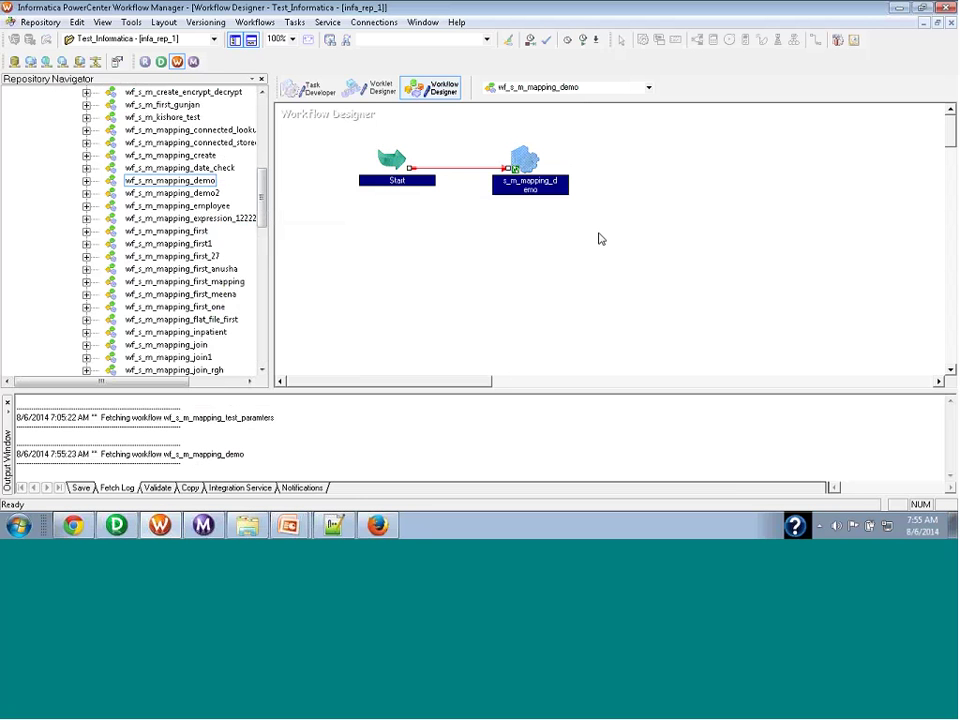
{"action": "left_click", "coordinate": [600, 238]}
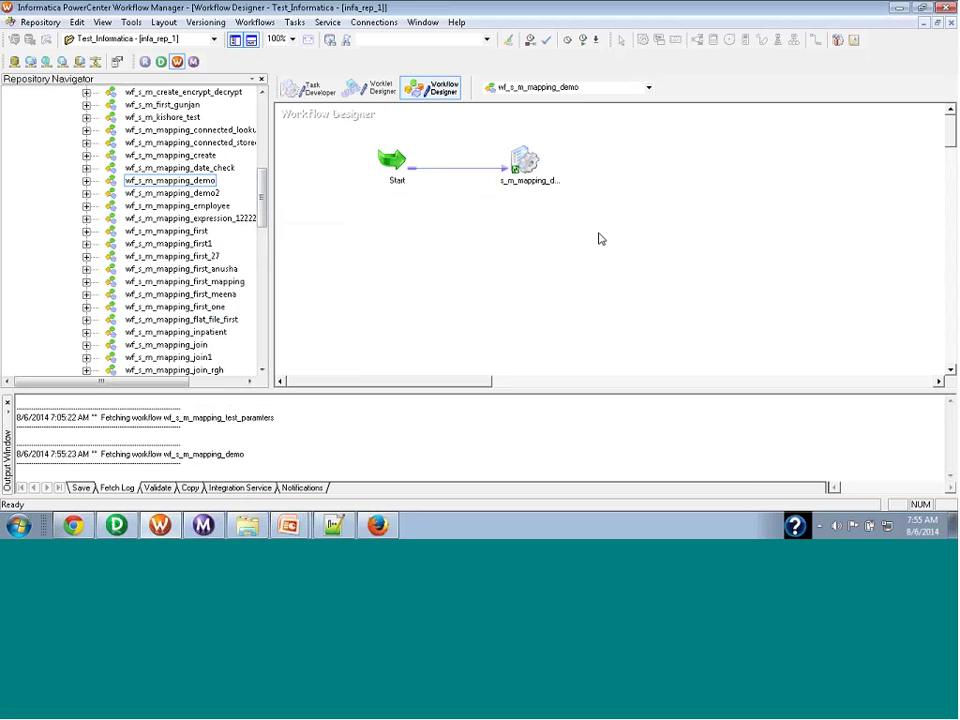
{"action": "right_click", "coordinate": [600, 238]}
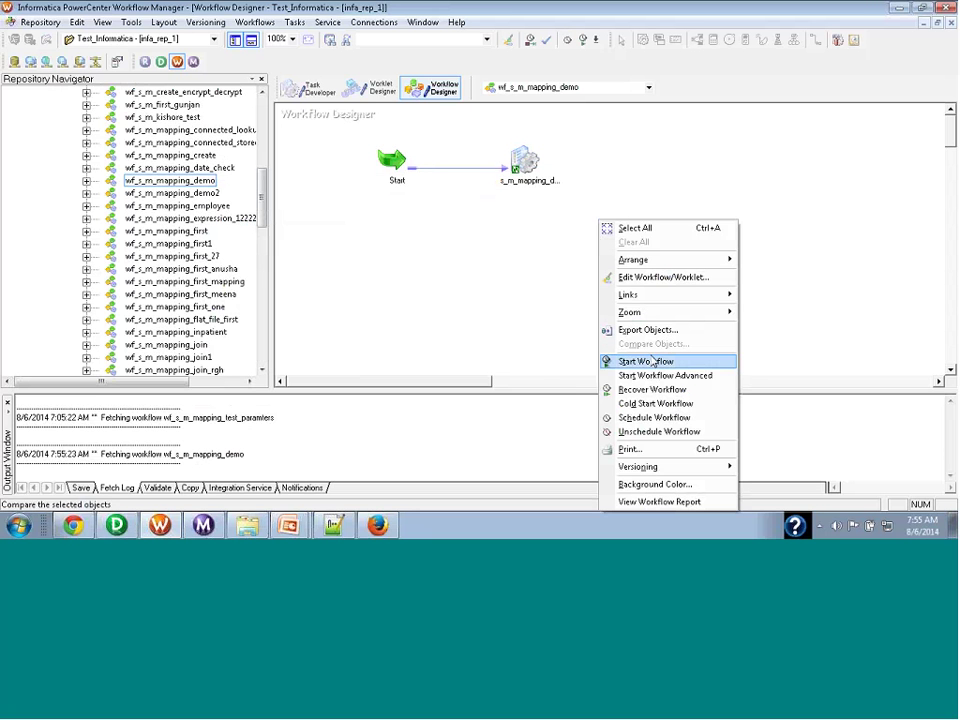
{"action": "left_click", "coordinate": [648, 362]}
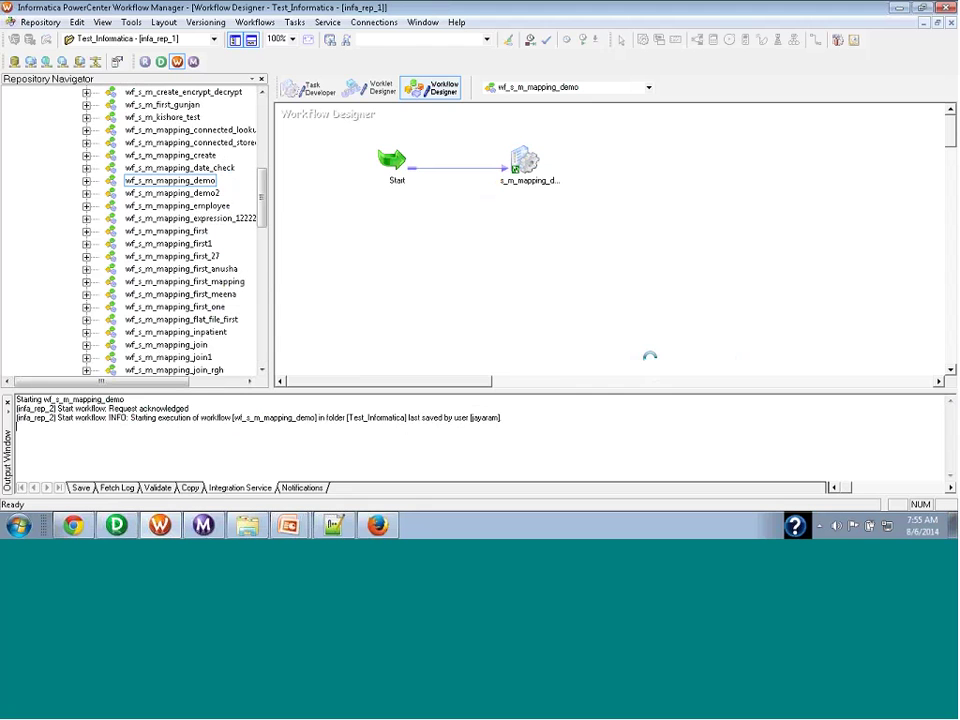
- Switch to PowerCenter Workflow Monitor and check the source/target statistics of the s_m_mapping_demo session for EMP_DETAILS1 and its source qualifier
{"action": "left_click", "coordinate": [205, 530]}
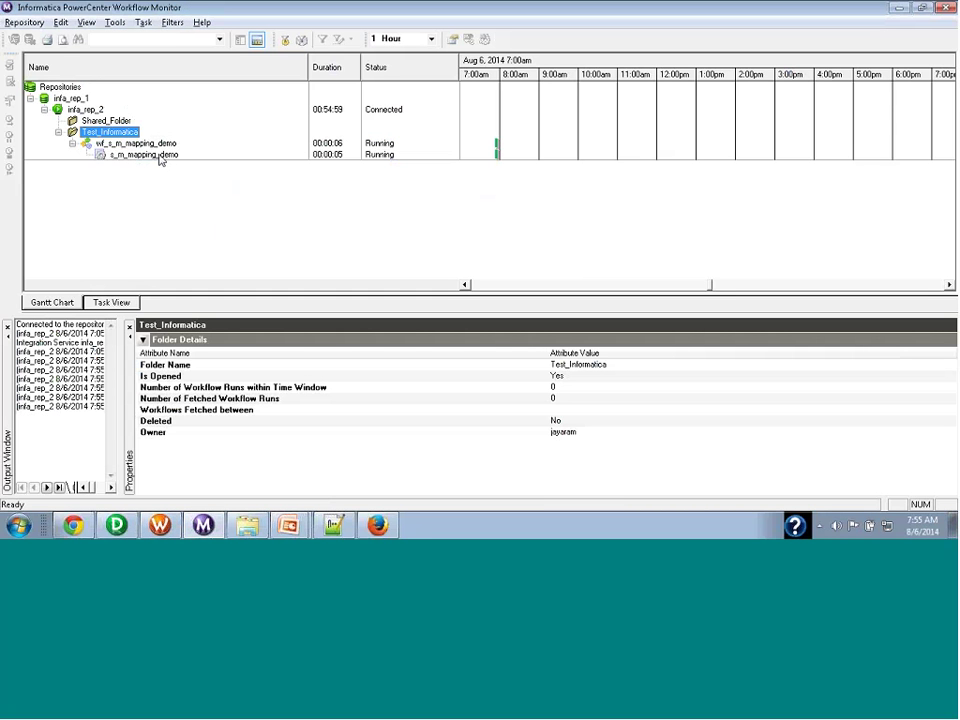
{"action": "left_click", "coordinate": [158, 157]}
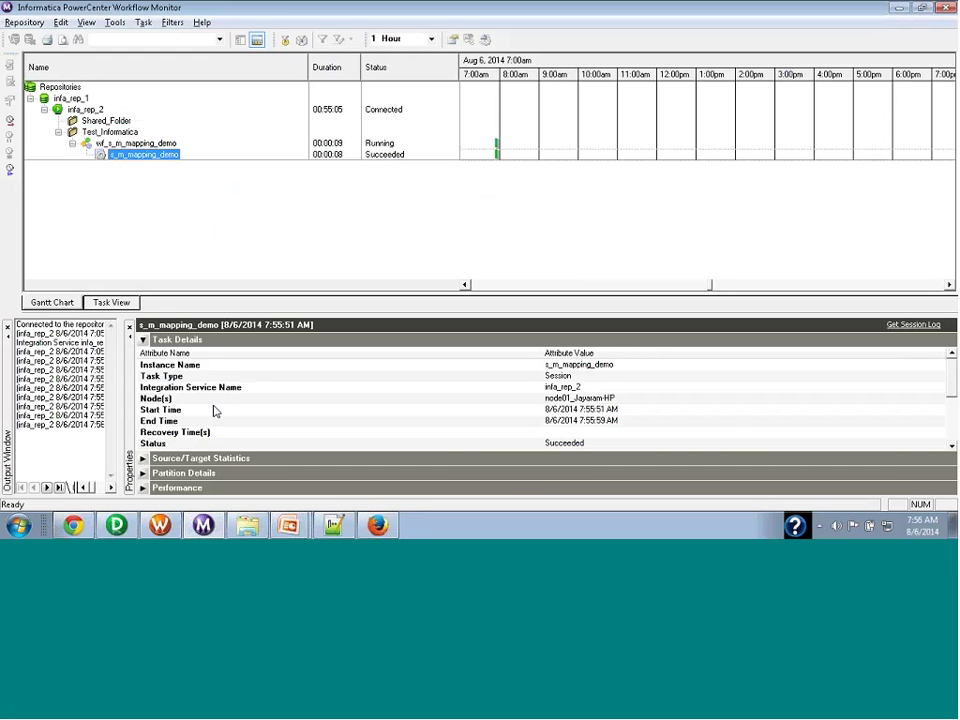
{"action": "left_click", "coordinate": [155, 459]}
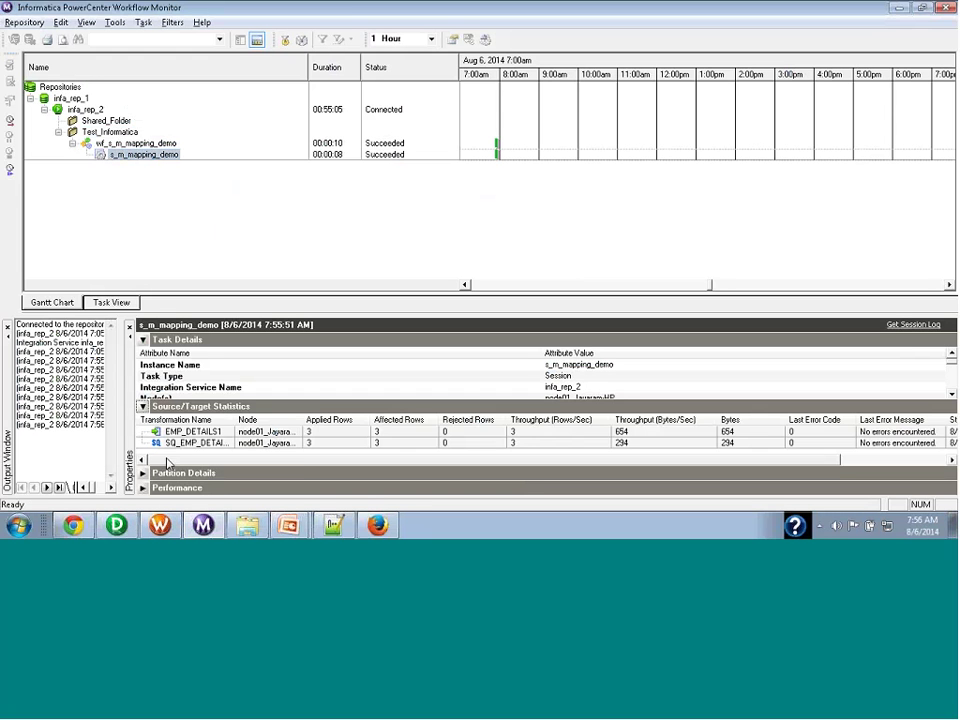
{"action": "left_click", "coordinate": [314, 434]}
{"action": "left_click", "coordinate": [315, 446]}
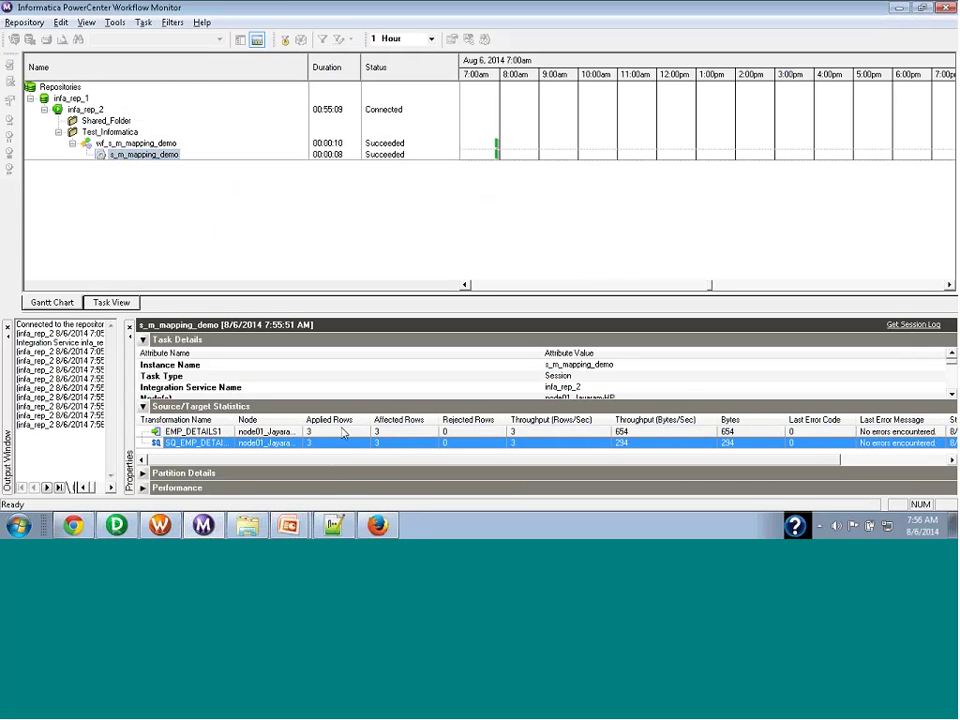
{"action": "left_click", "coordinate": [342, 432]}
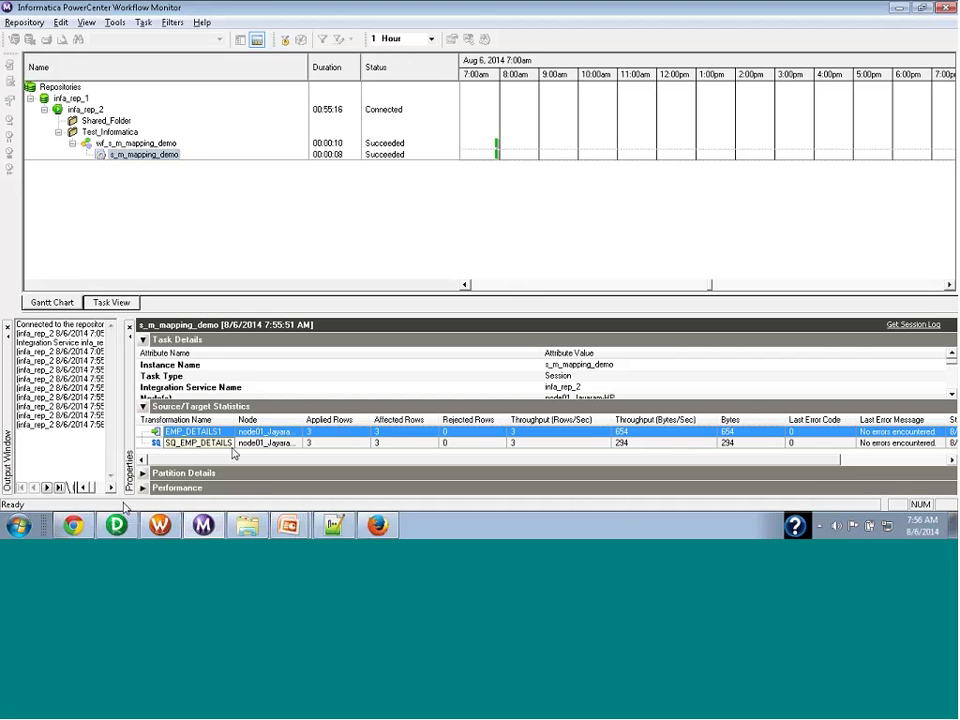
- Switch to PowerCenter Workflow Manager to view the demo workflow, and return to Workflow Monitor to review the EMP_DETAILS1 load statistics
{"action": "left_click", "coordinate": [172, 528]}
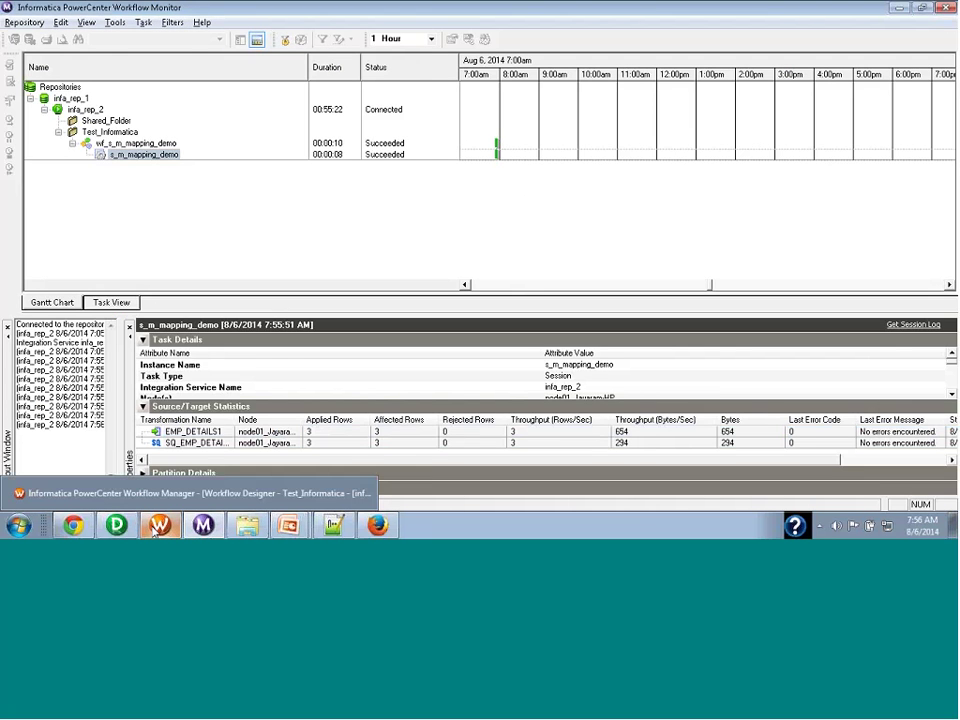
{"action": "left_click", "coordinate": [155, 530]}
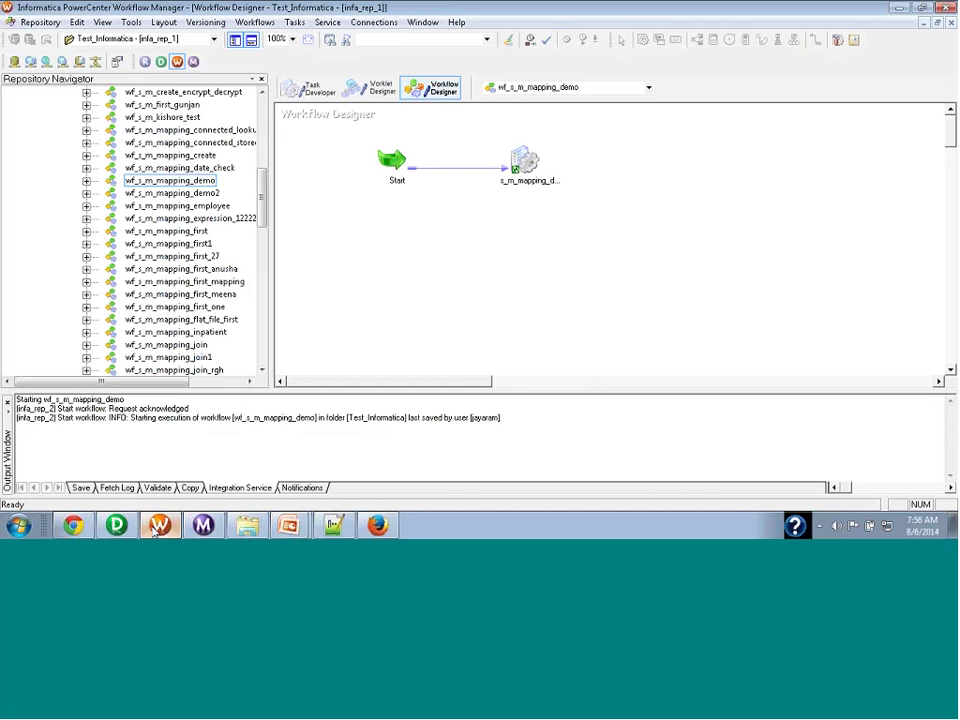
{"action": "left_click", "coordinate": [203, 527]}
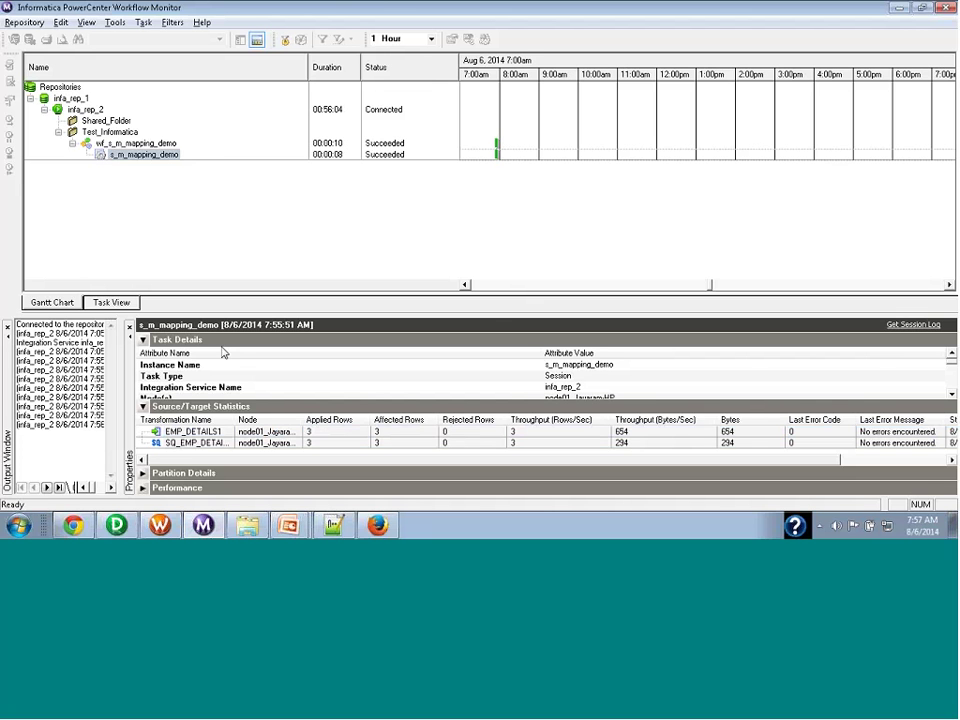
{"action": "left_click", "coordinate": [188, 431]}
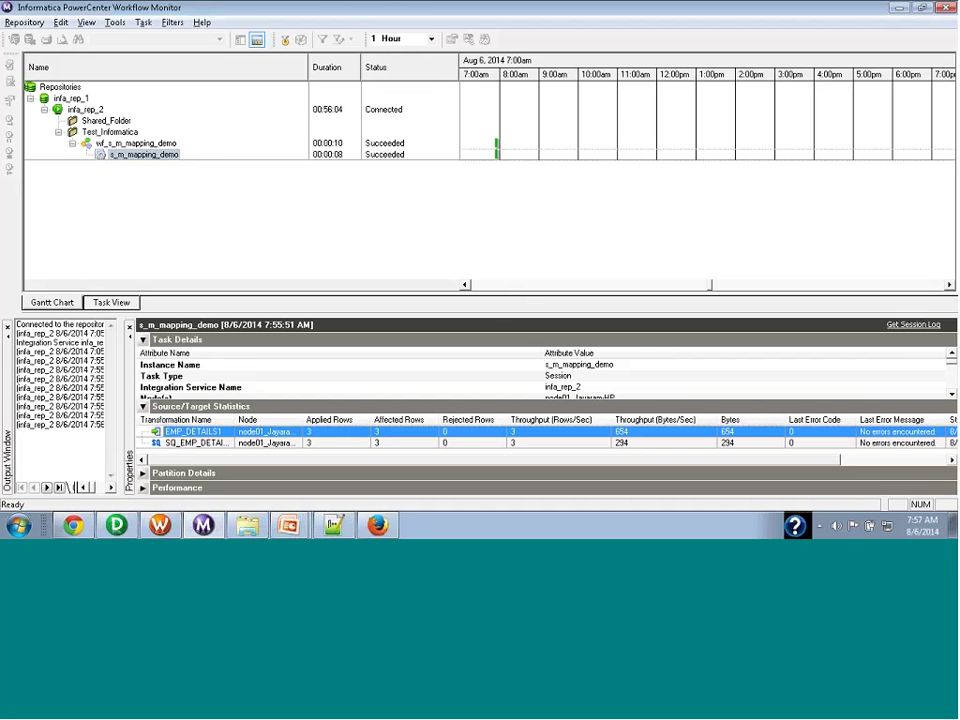
- Revisit PowerCenter Workflow Manager and Designer, and return to Workflow Monitor to show the s_m_mapping_demo session run
{"action": "left_click", "coordinate": [158, 527]}
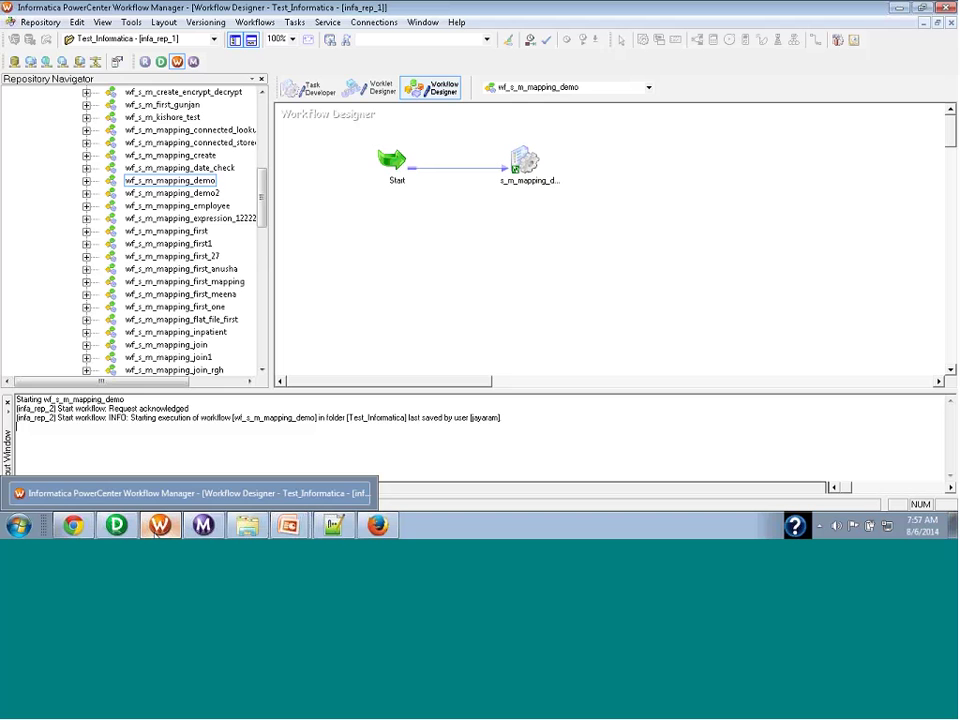
{"action": "mouse_move", "coordinate": [124, 532]}
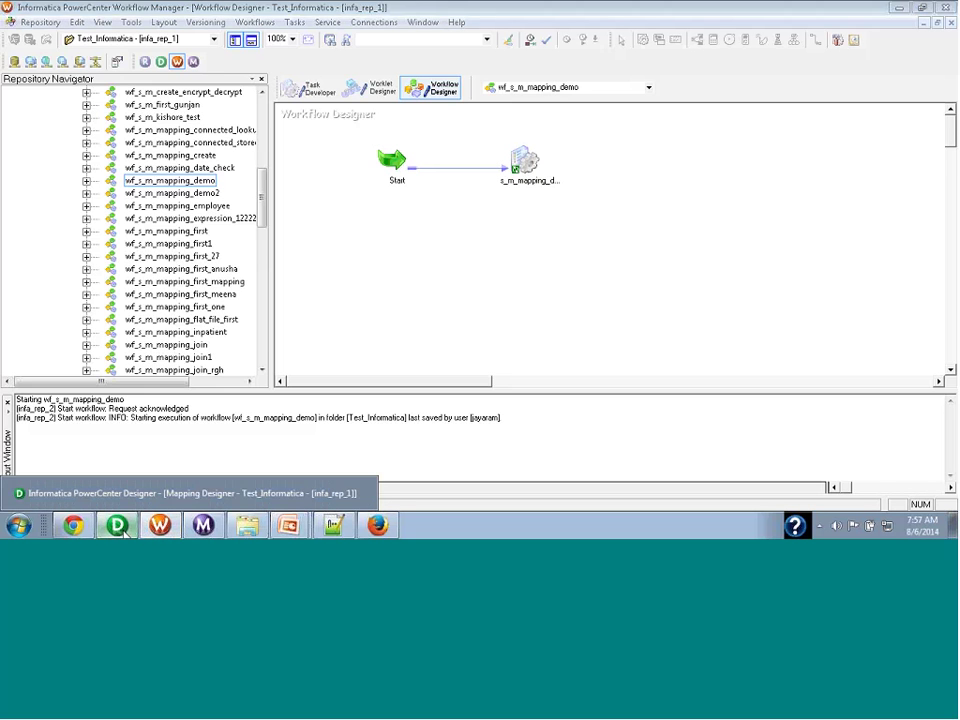
{"action": "left_click", "coordinate": [124, 532]}
{"action": "left_click", "coordinate": [148, 532]}
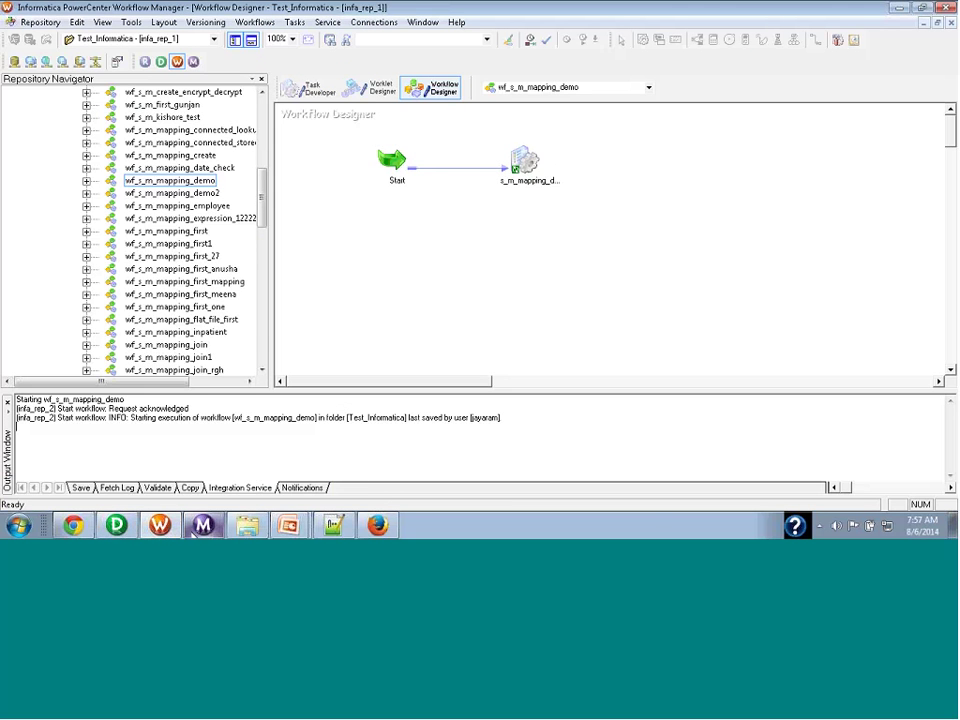
{"action": "left_click", "coordinate": [202, 527]}
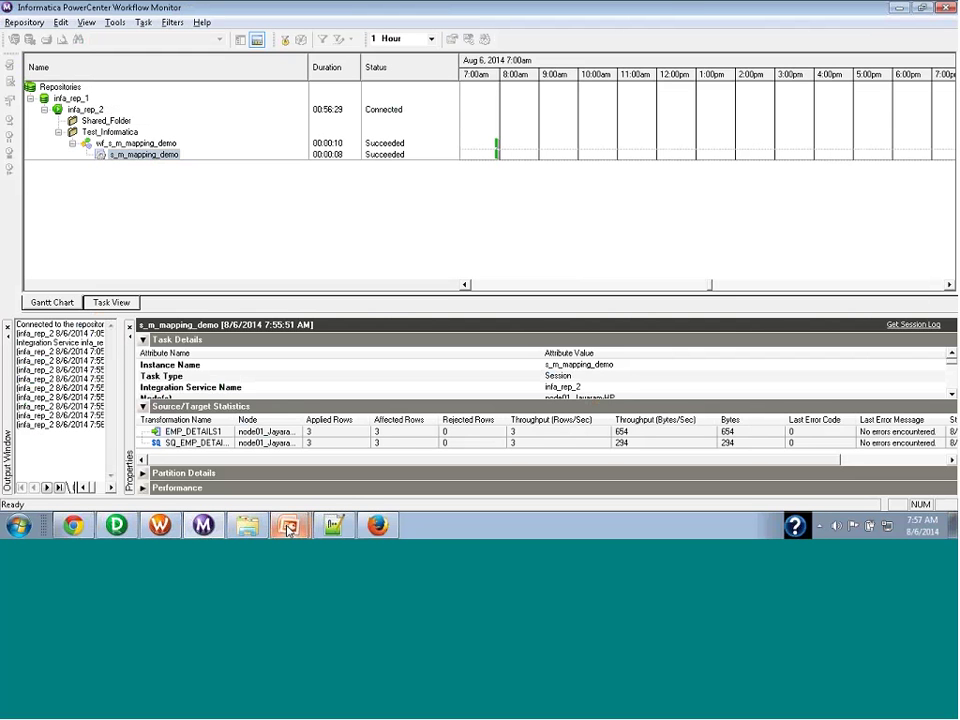
- Switch to the Chapter1_Informatica.ppt presentation in PowerPoint and go back to slide 9, PowerCenter Client Tools
{"action": "mouse_move", "coordinate": [288, 528]}
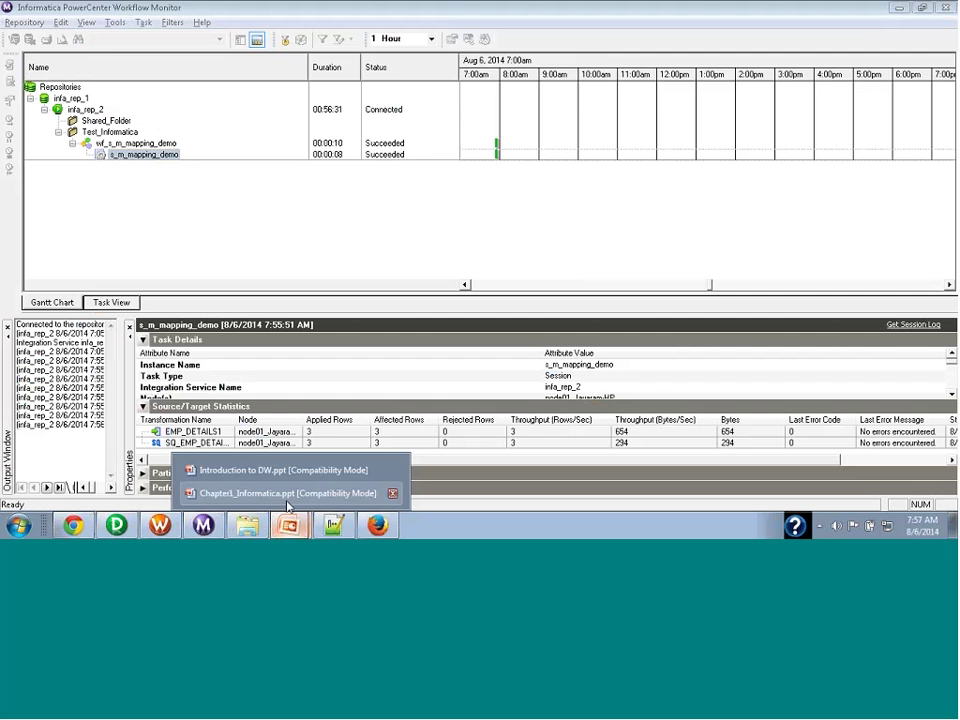
{"action": "left_click", "coordinate": [288, 503]}
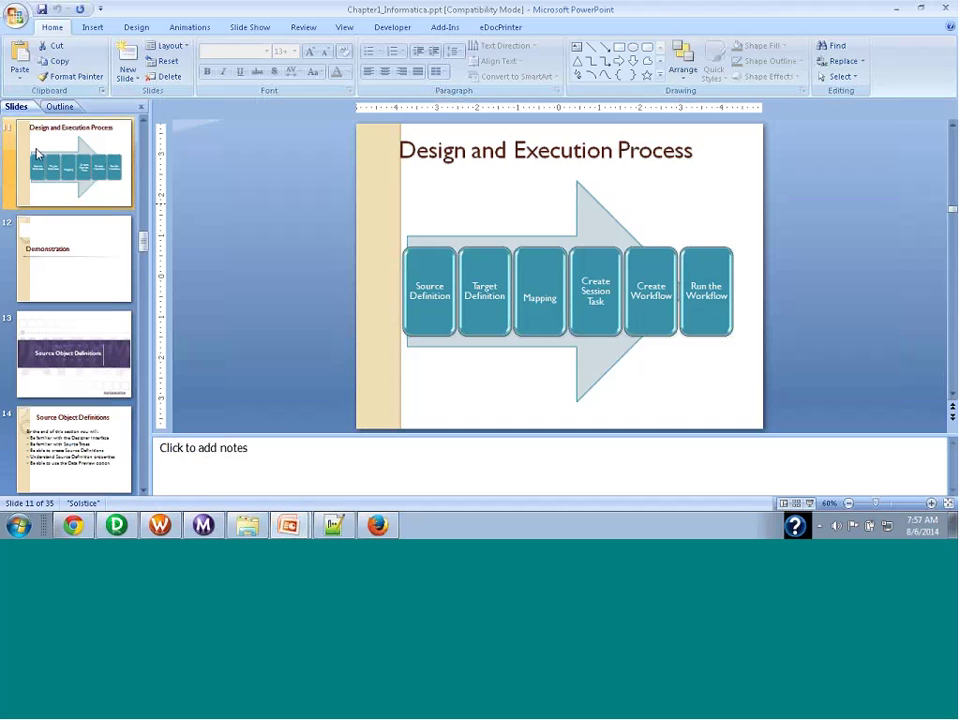
{"action": "key", "text": "Up"}
{"action": "key", "text": "Up"}
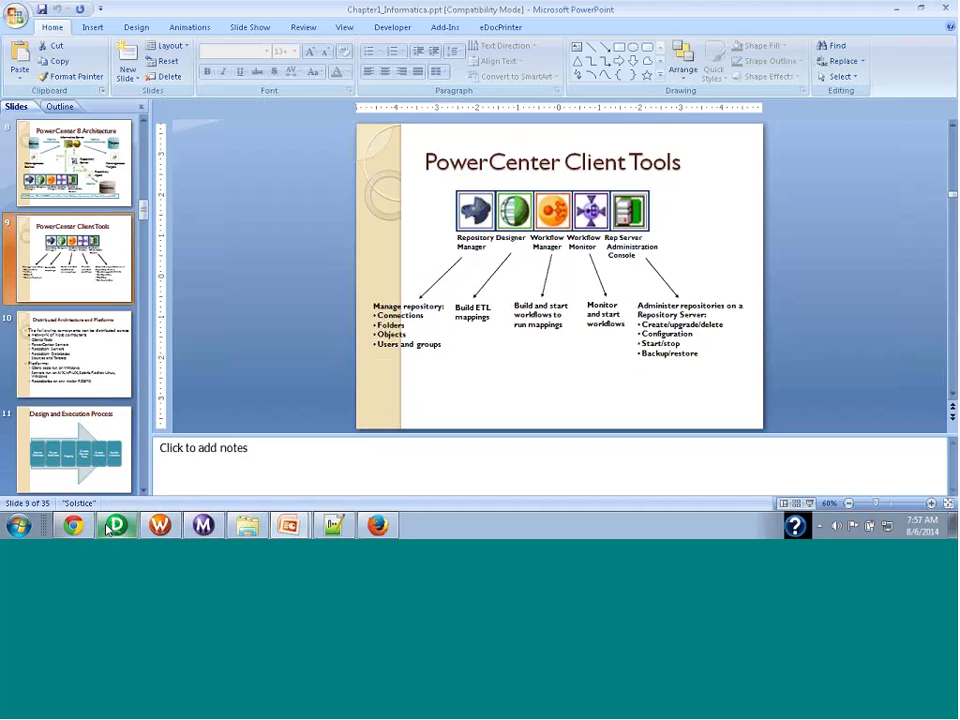
- Switch to PowerCenter Designer, launch Repository Manager in a maximized window and view the object categories of the Test_Informatica folder
{"action": "key", "text": "alt+Tab"}
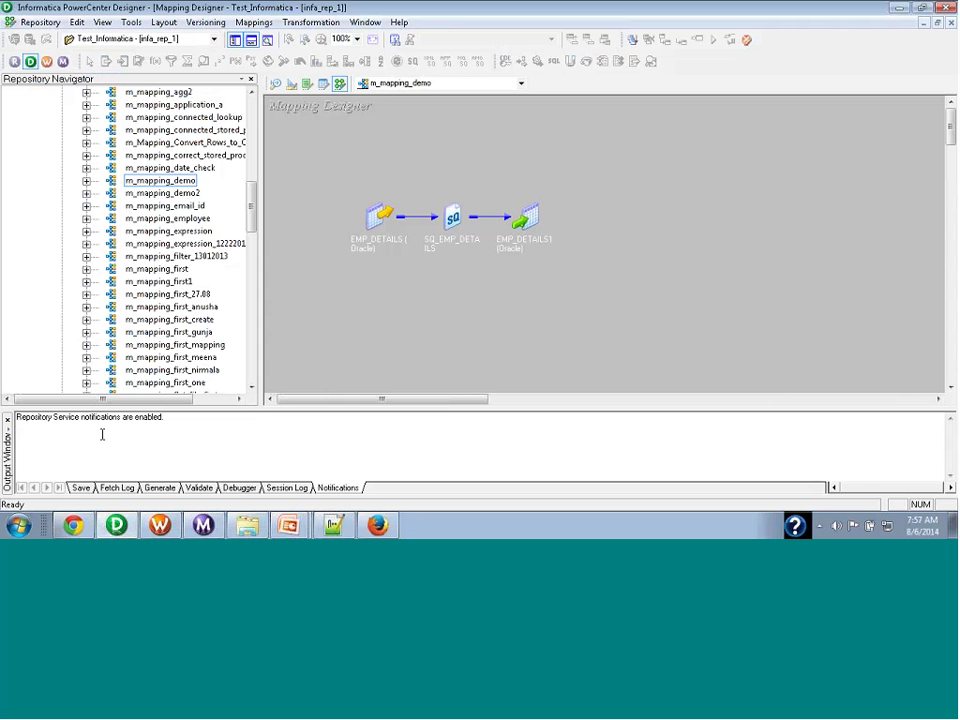
{"action": "left_click", "coordinate": [14, 61]}
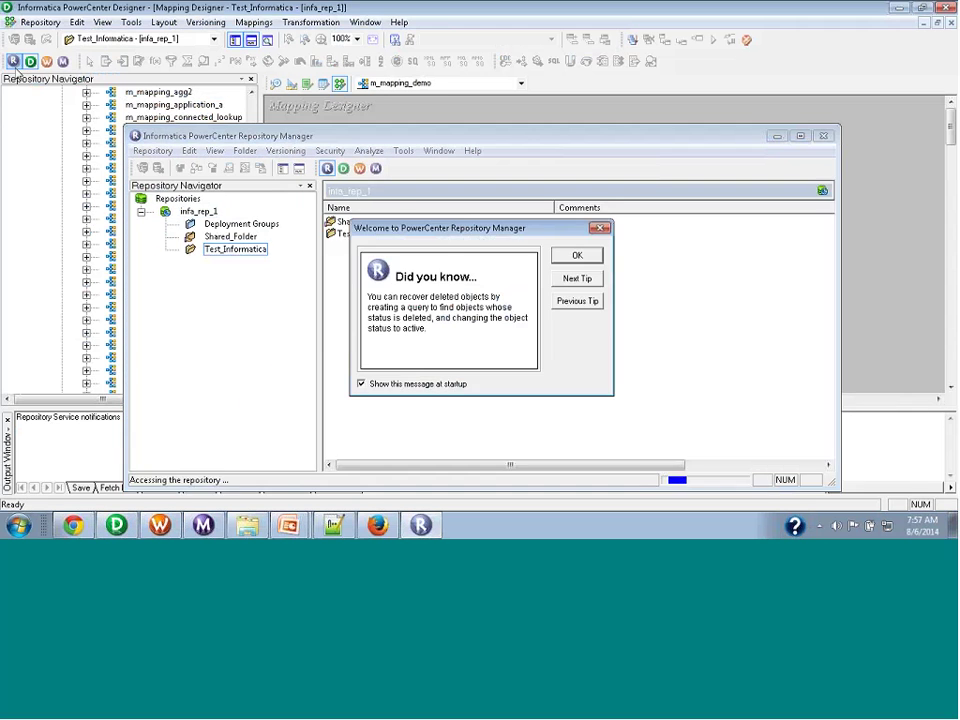
{"action": "left_click", "coordinate": [576, 256]}
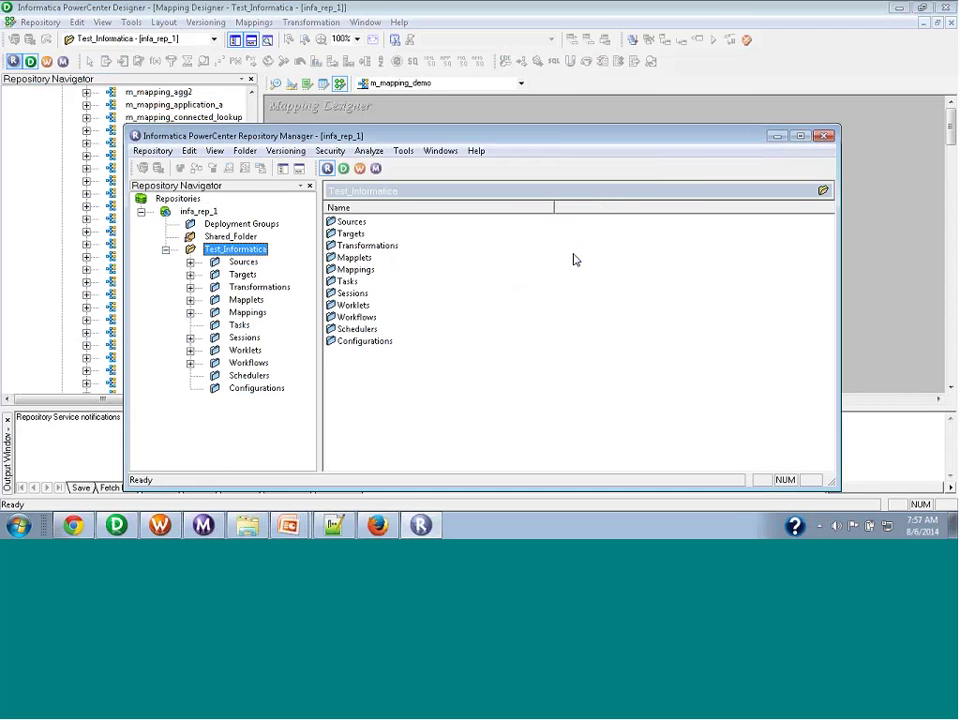
{"action": "double_click", "coordinate": [558, 141]}
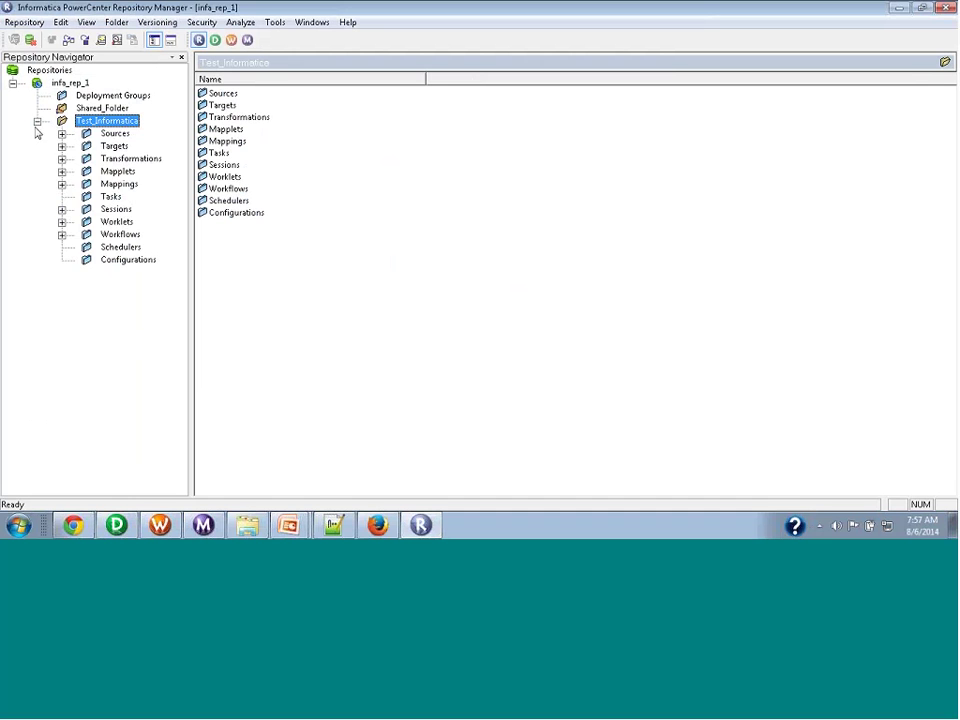
{"action": "left_click", "coordinate": [37, 121]}
{"action": "left_click", "coordinate": [37, 121]}
{"action": "left_click", "coordinate": [37, 121]}
- Switch to the Informatica Administration Console in Firefox and view the details of infa_rep_1, infa_rep_2, infa_grid_1, the node and the domain
{"action": "left_click", "coordinate": [397, 526]}
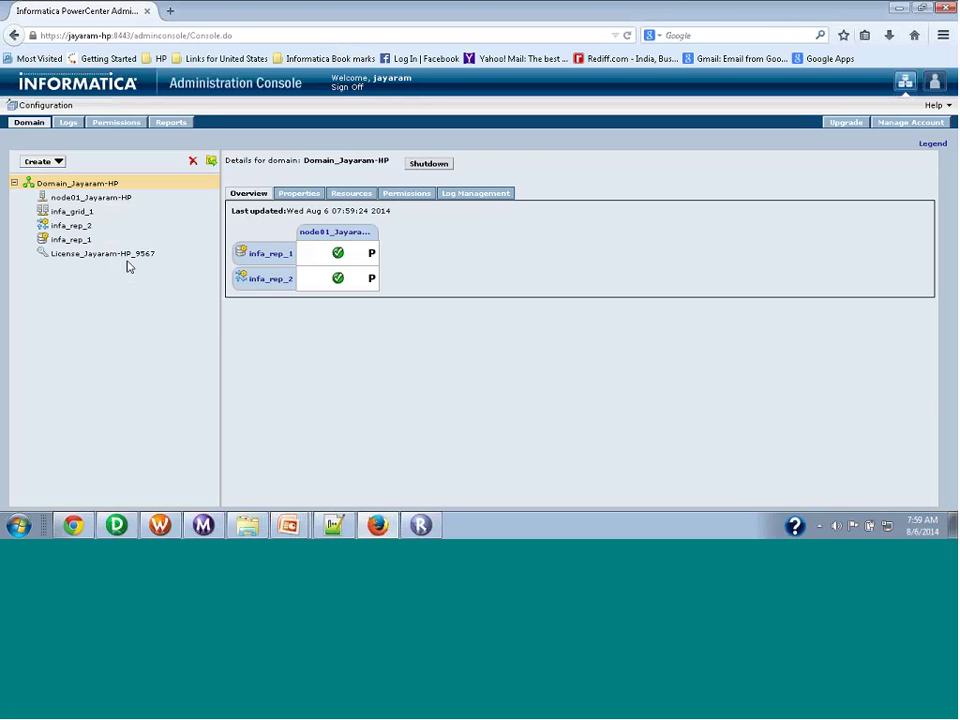
{"action": "left_click", "coordinate": [71, 241]}
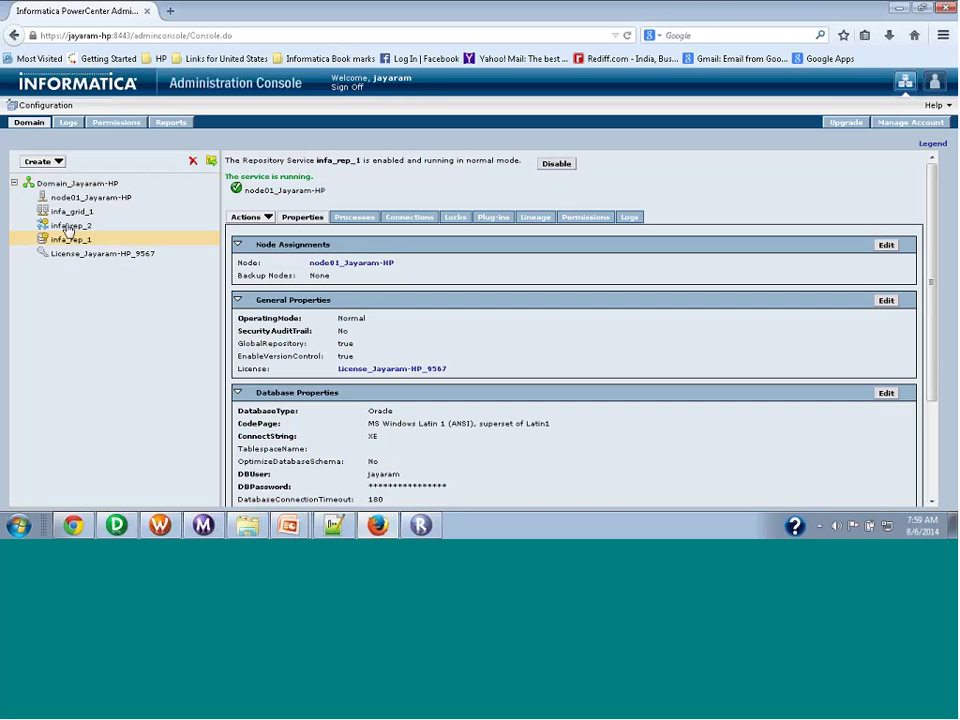
{"action": "left_click", "coordinate": [68, 226]}
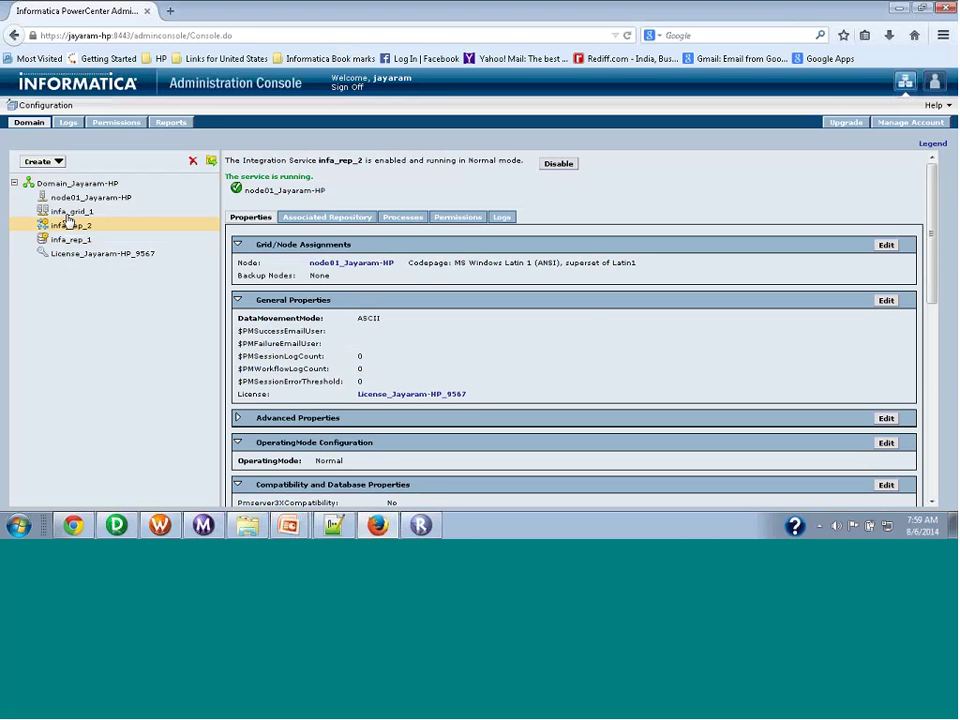
{"action": "left_click", "coordinate": [71, 211]}
{"action": "left_click", "coordinate": [74, 199]}
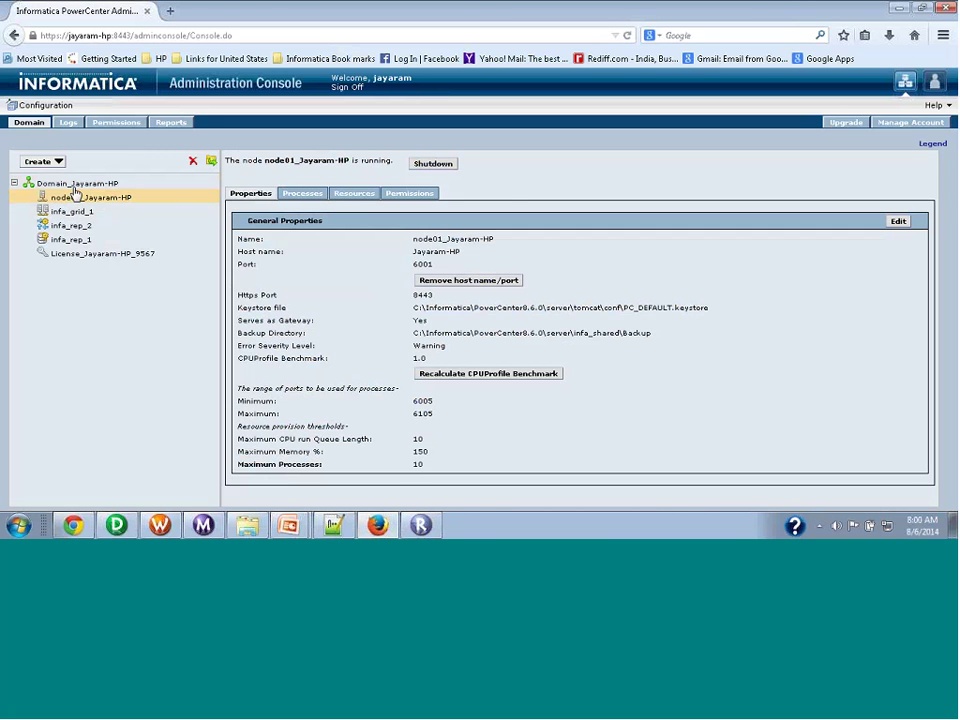
{"action": "left_click", "coordinate": [75, 185]}
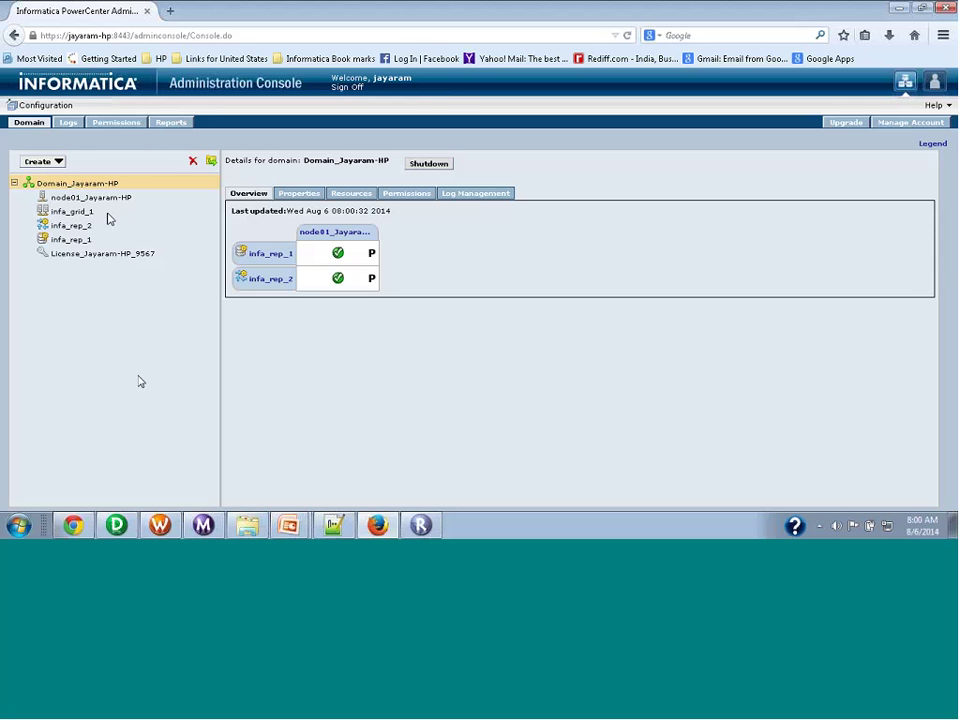
- Switch back to the PowerCenter Client Tools slide of the Chapter1_Informatica.ppt presentation in PowerPoint
{"action": "mouse_move", "coordinate": [273, 533]}
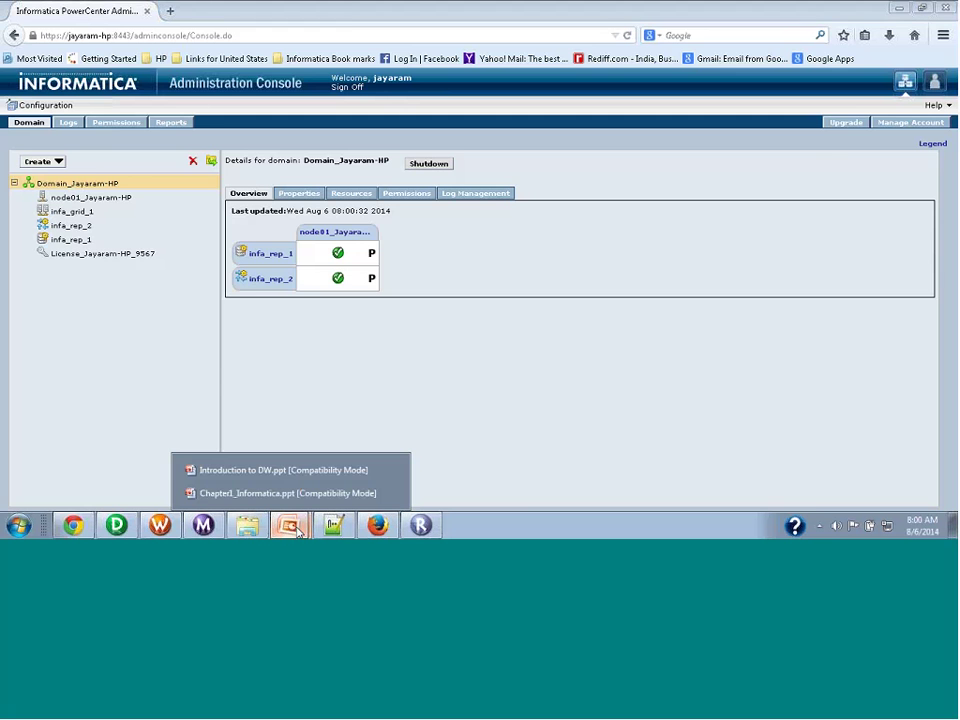
{"action": "left_click", "coordinate": [292, 494]}
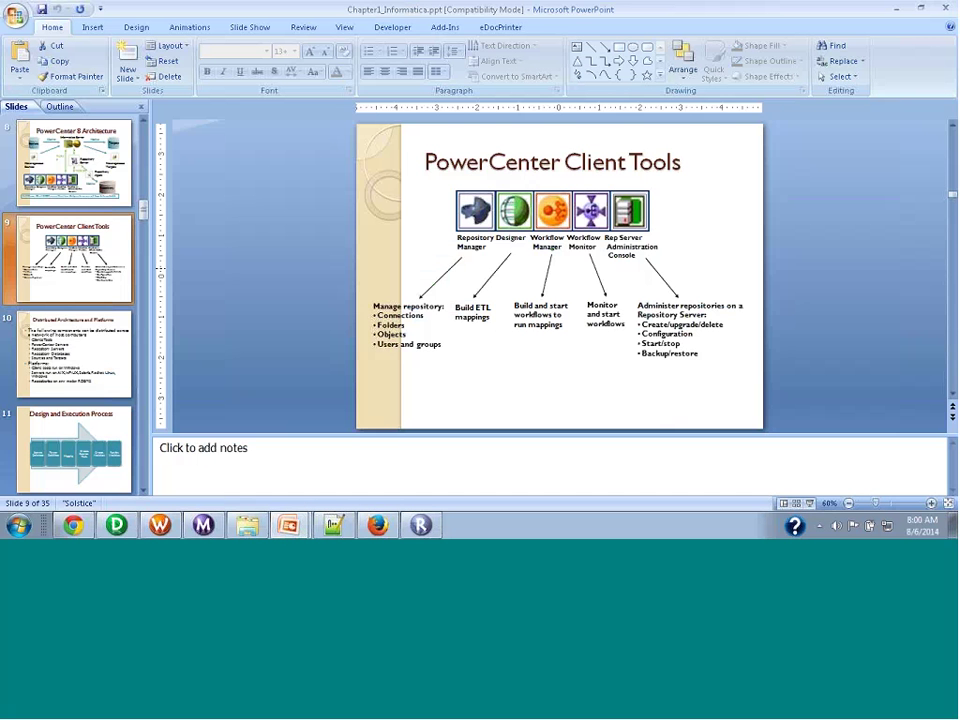